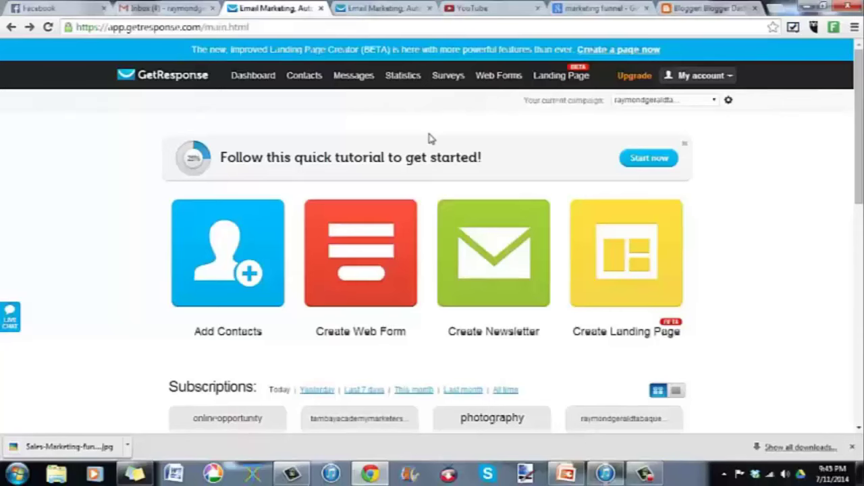
scroll(428, 137, "down", 2)
scroll(430, 139, "down", 6)
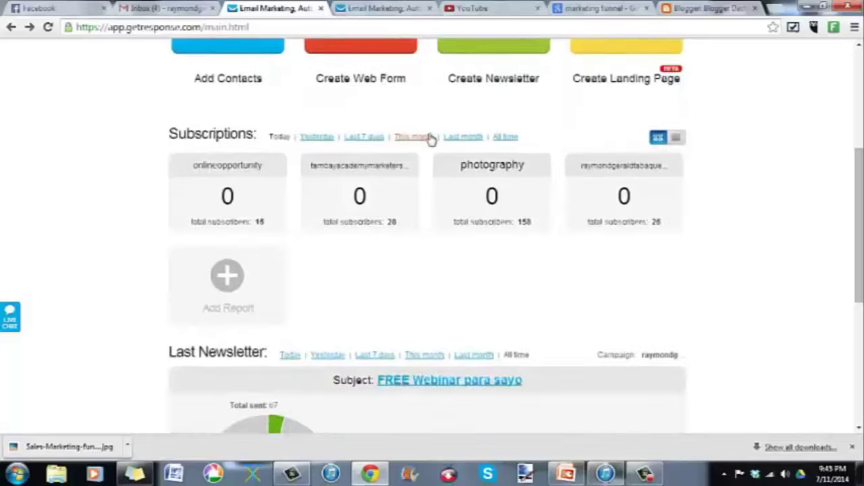
scroll(431, 138, "up", 10)
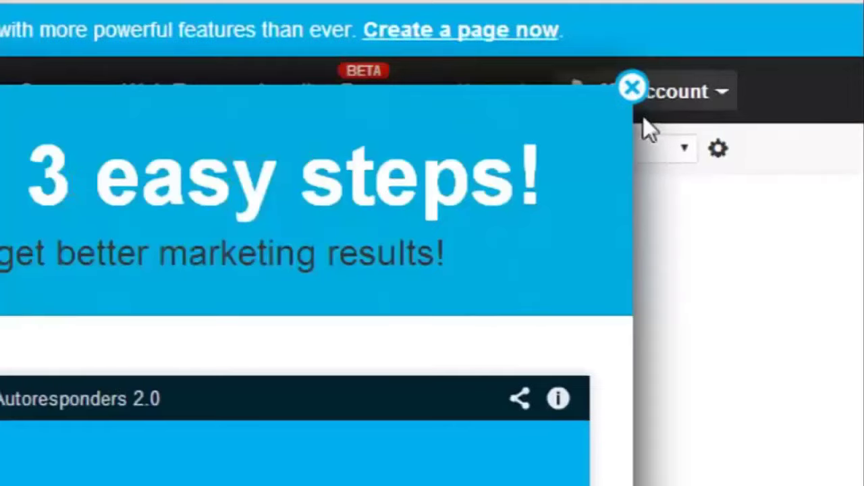
- Dismiss the tutorial pop-up and open the form for creating a new campaign
left_click(632, 88)
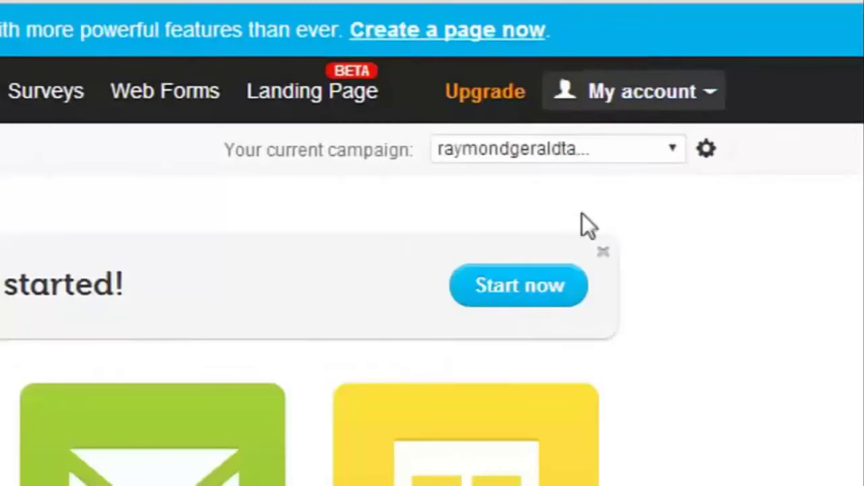
left_click(672, 150)
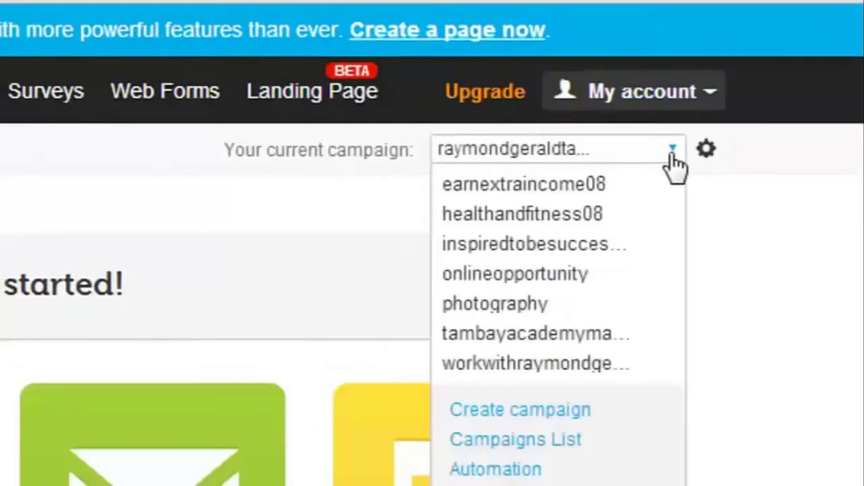
left_click(574, 412)
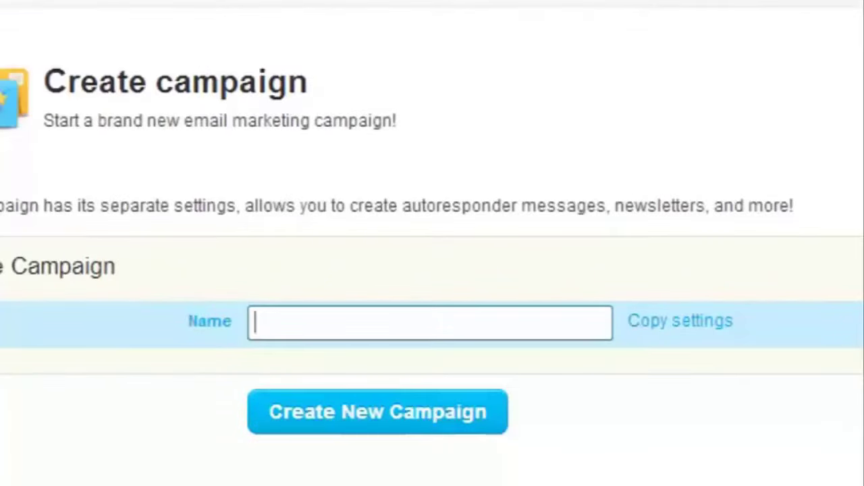
- Try to create the campaign with the owner's first name as its name
type("raynib")
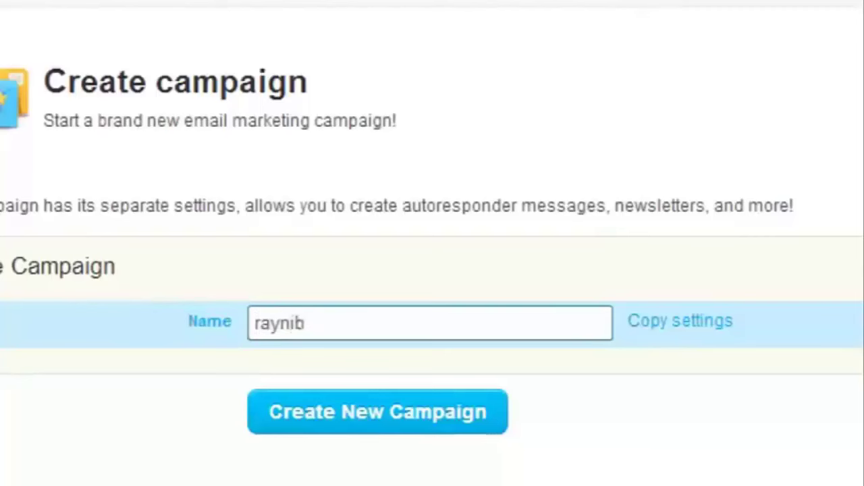
key("BackSpace")
key("BackSpace")
key("BackSpace")
type("mond")
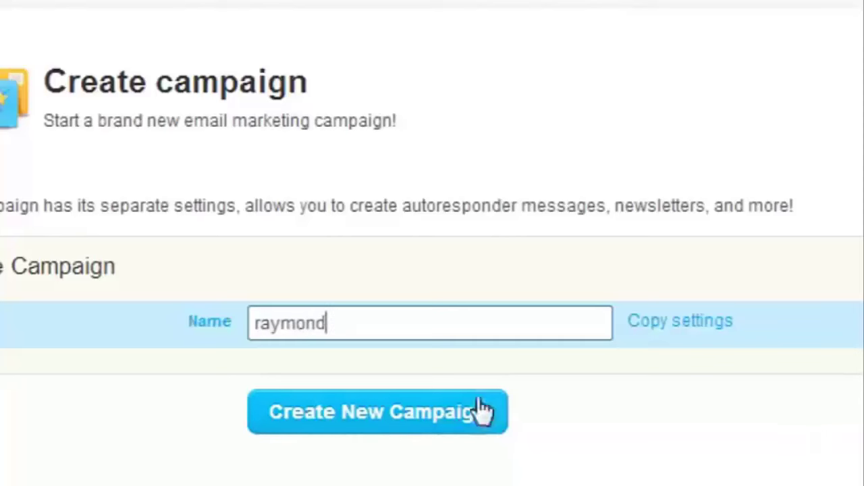
left_click(453, 406)
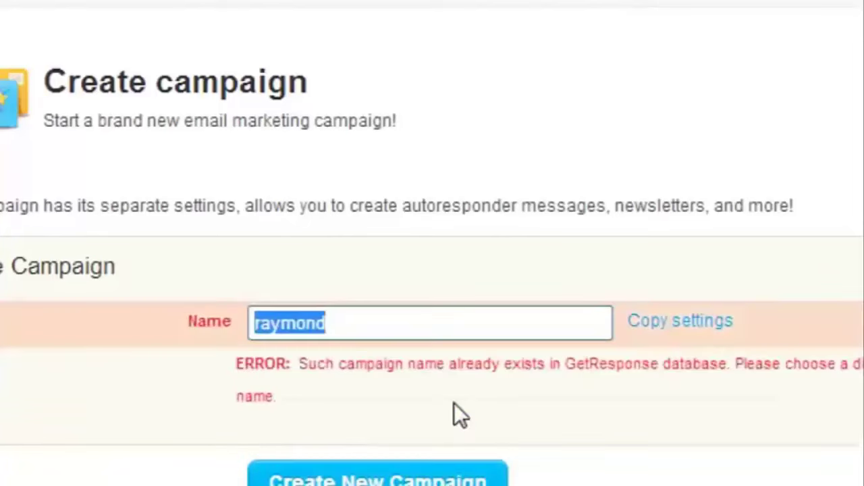
- Append 123 to the campaign name and create the campaign
left_click(442, 323)
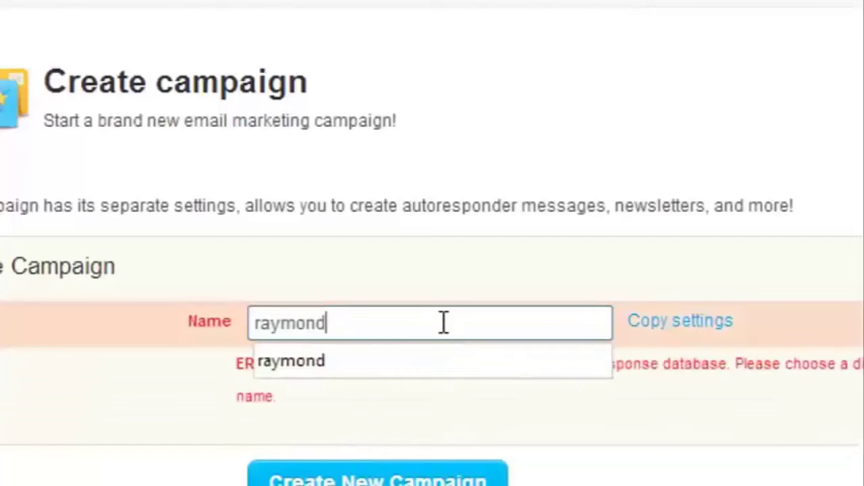
type("123")
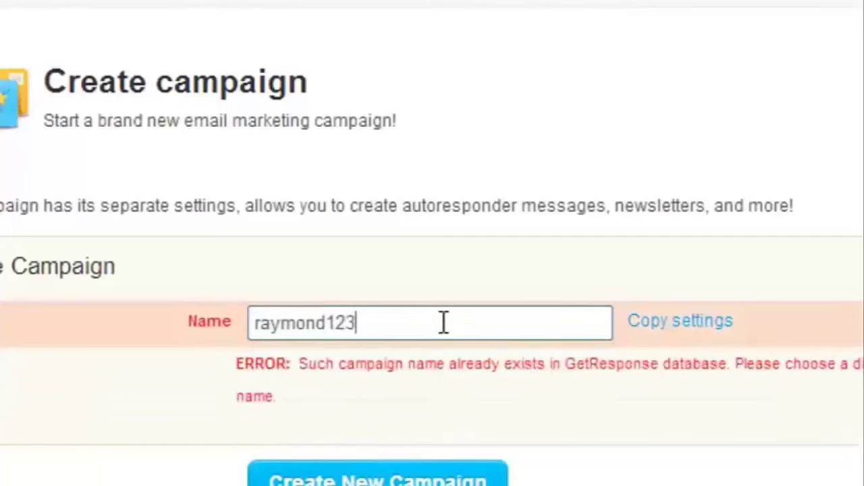
left_click(479, 478)
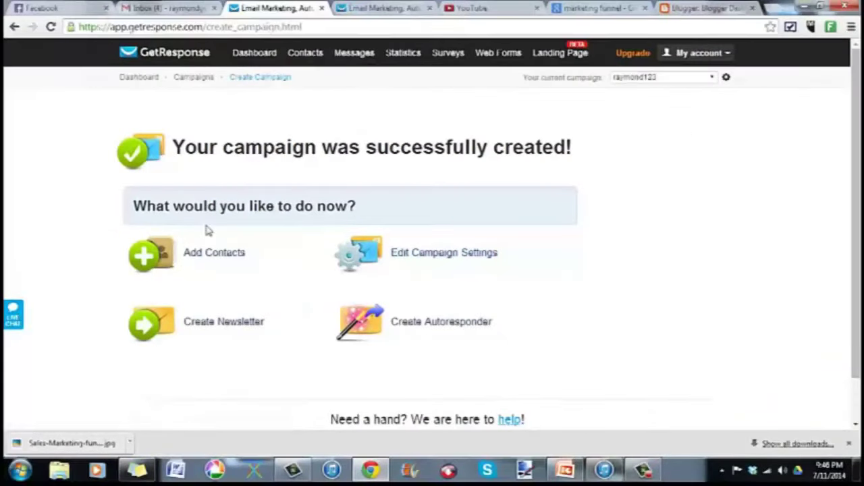
scroll(207, 231, "down", 1)
scroll(207, 231, "up", 1)
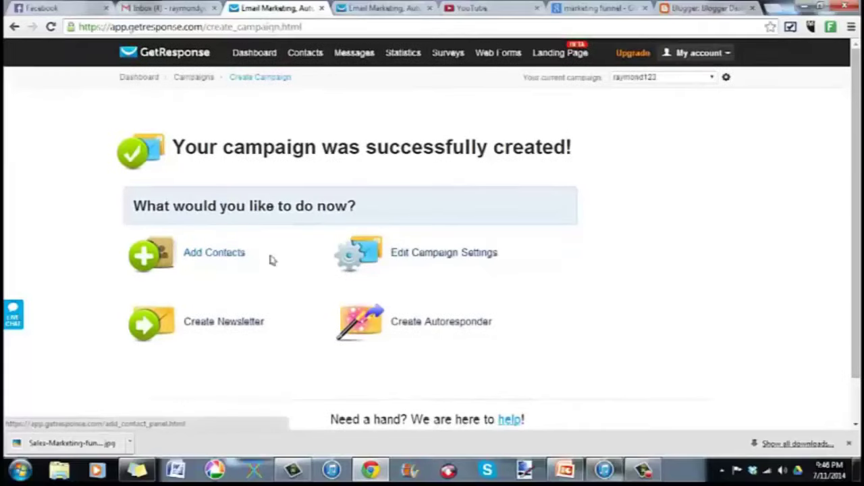
scroll(304, 272, "down", 1)
scroll(297, 270, "up", 1)
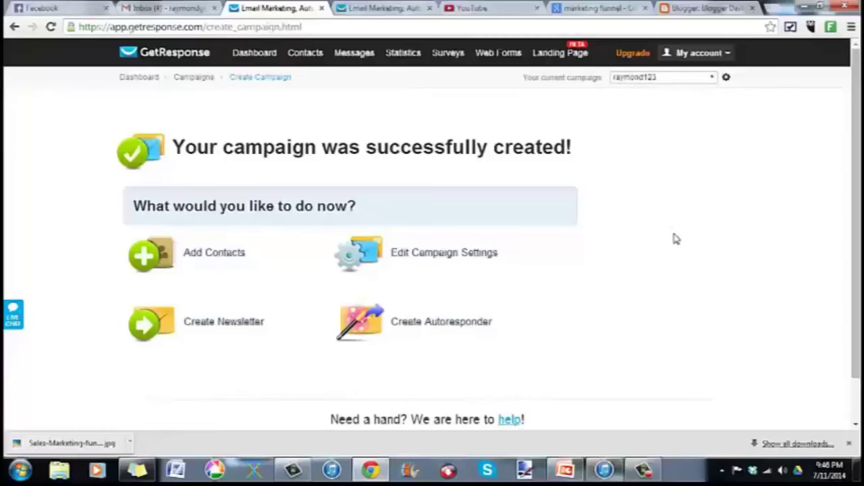
- Open the list of web forms and start creating a new web form
mouse_move(498, 54)
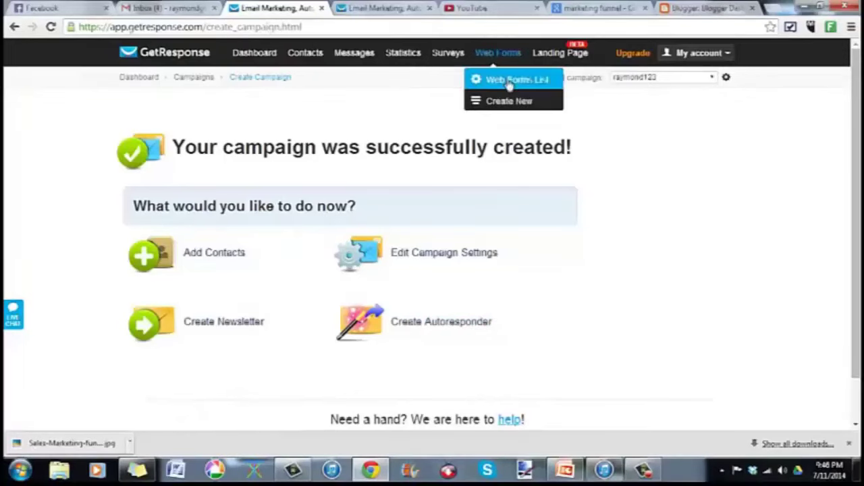
left_click(510, 81)
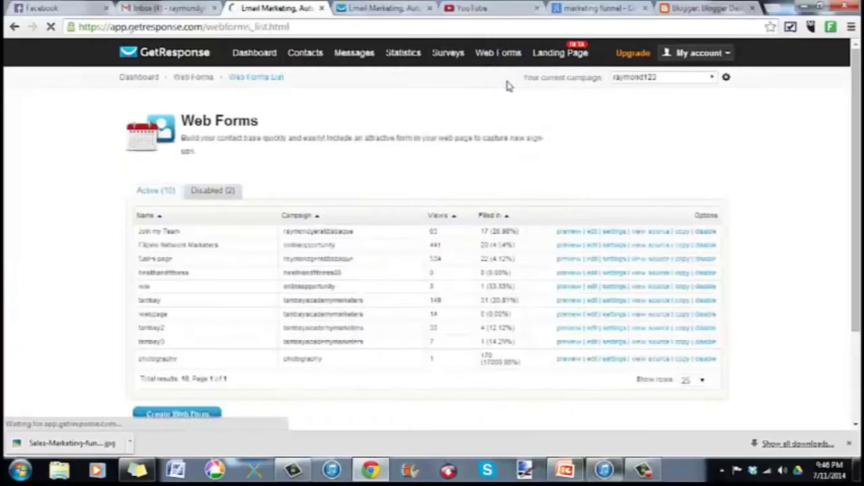
mouse_move(495, 60)
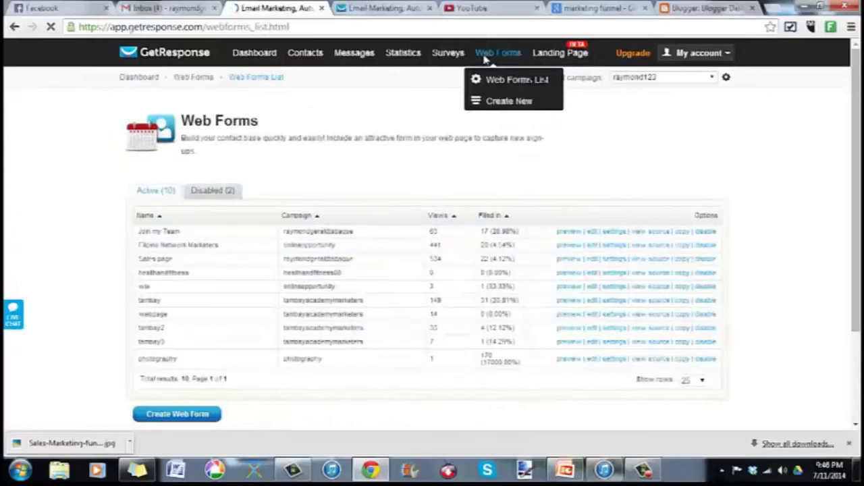
left_click(499, 101)
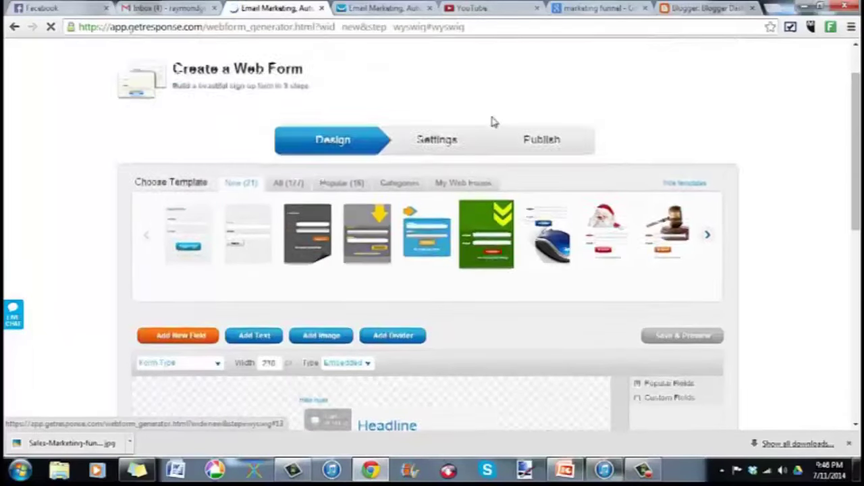
- Replace the web form's header text with "FREE Videos Inside"
scroll(492, 122, "down", 1)
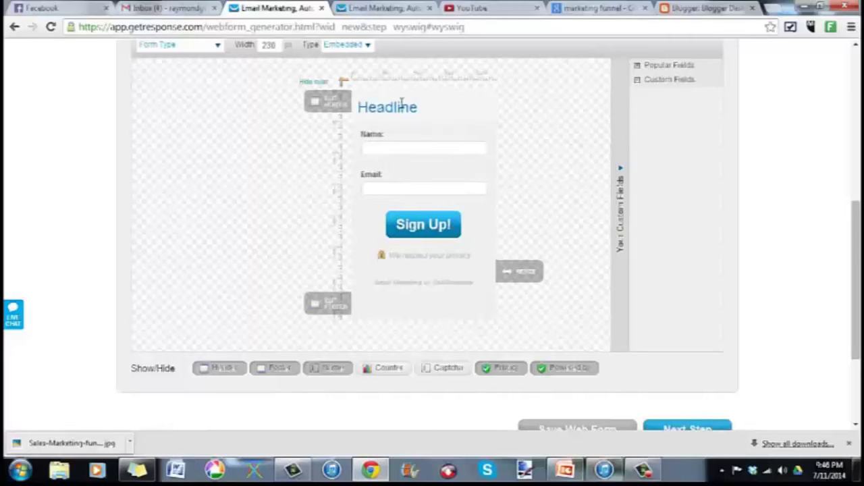
left_click(326, 101)
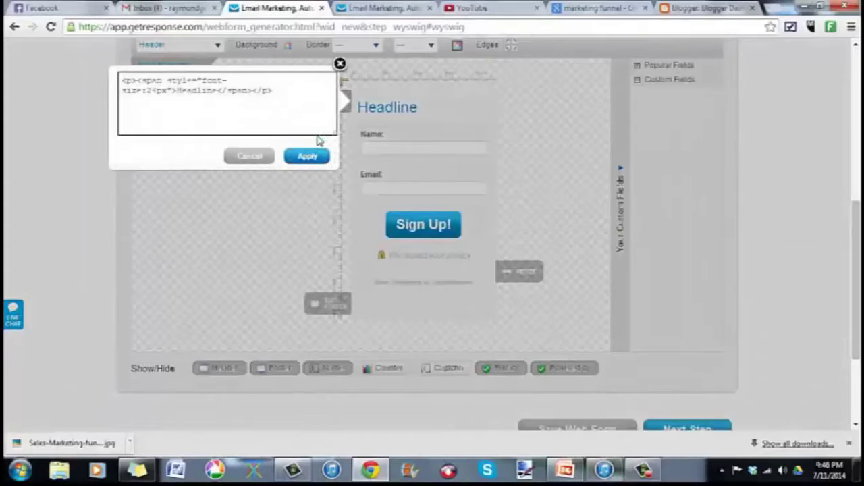
left_click(339, 64)
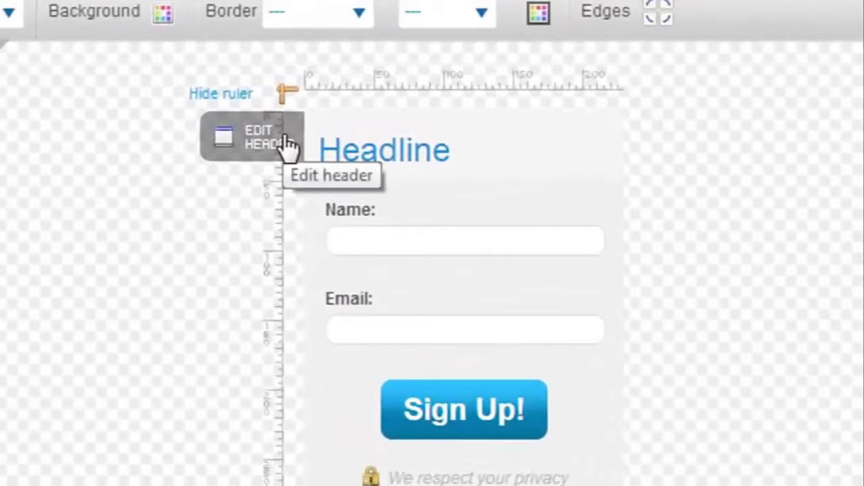
left_click(286, 144)
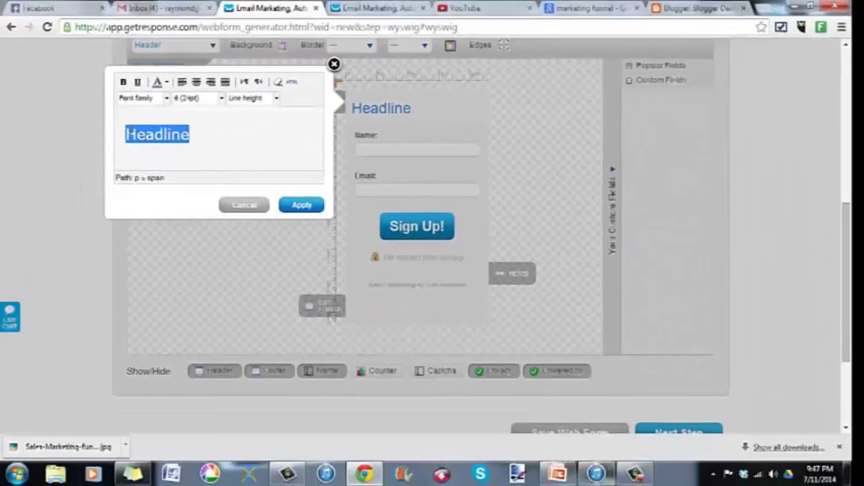
type("FREE ")
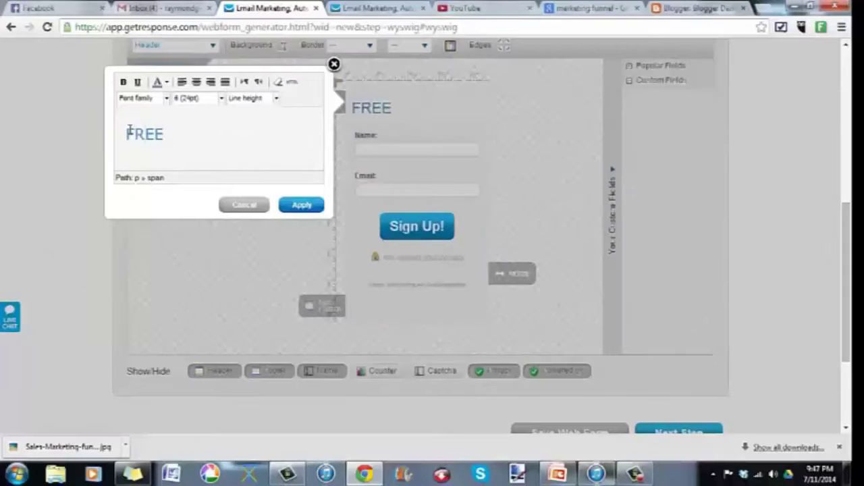
type("Videos Inside")
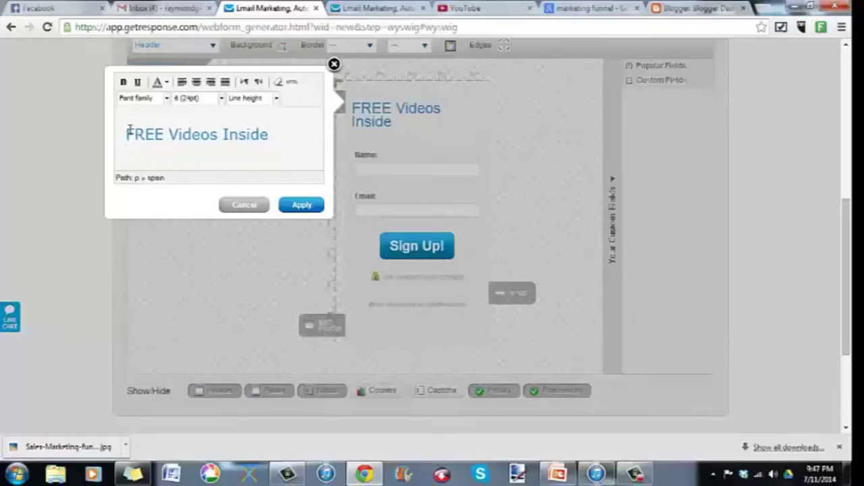
- Add a second line to the header text reading "Learn How To Earn"
key("Return")
type("Learn How To ")
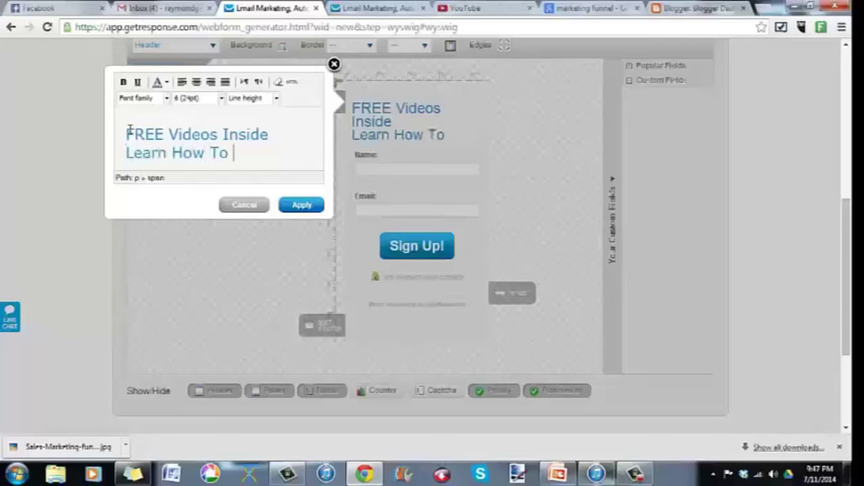
type("Earn M")
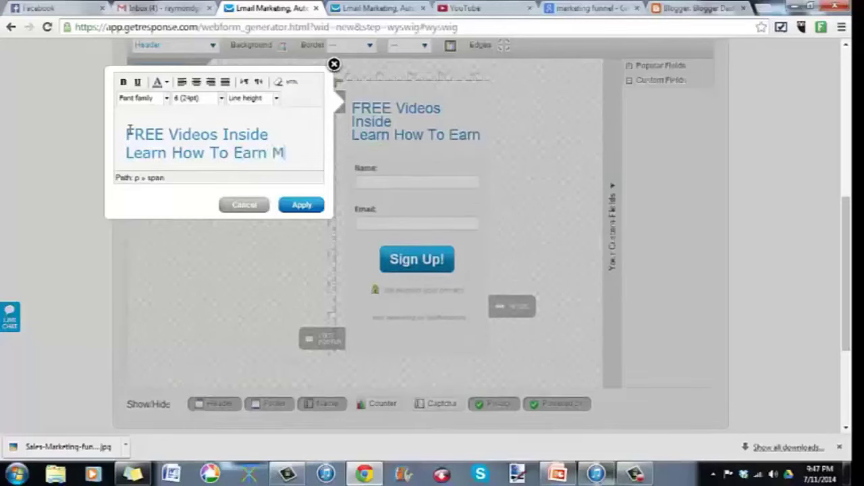
type("oney ")
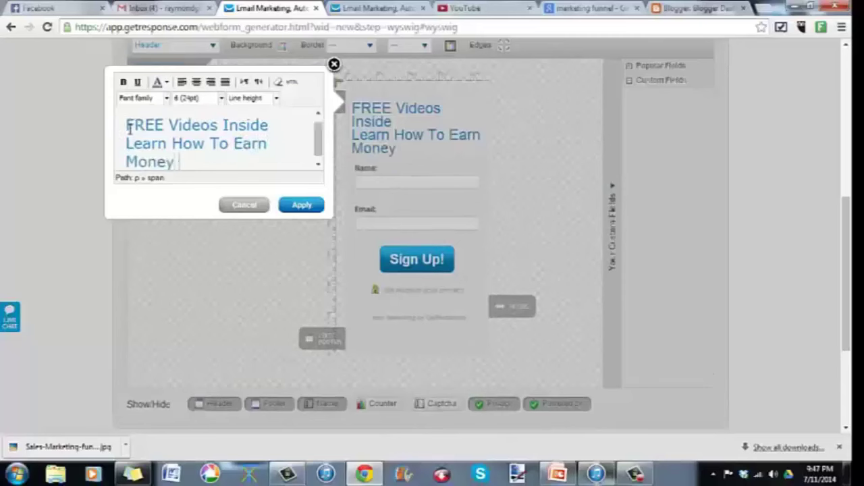
type("in")
key("BackSpace")
key("BackSpace")
key("BackSpace")
key("BackSpace")
key("BackSpace")
key("BackSpace")
key("BackSpace")
key("BackSpace")
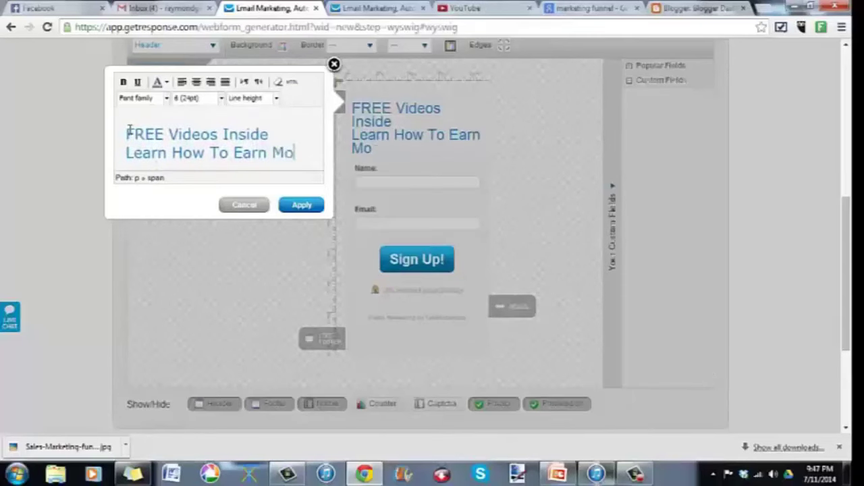
- Complete the header's second line with "P500,000 in 3 Months"
type("Ex")
key("BackSpace")
key("BackSpace")
type("500,000")
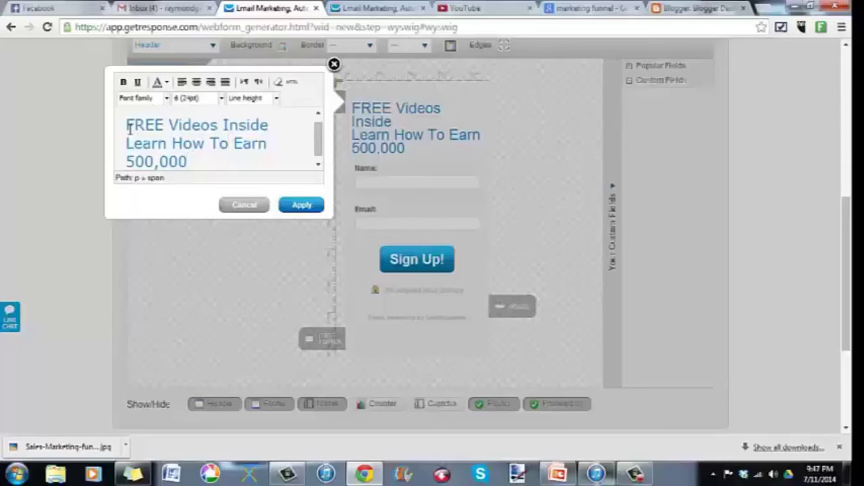
type("P500,000")
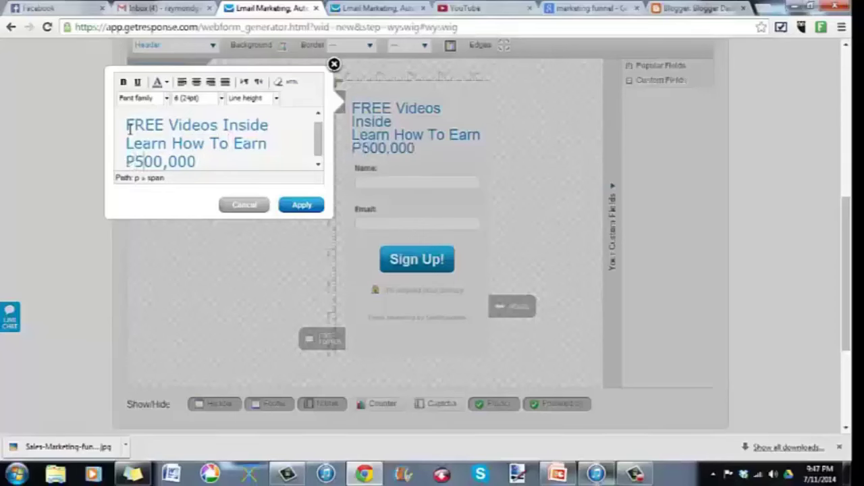
type(" in 3 Months")
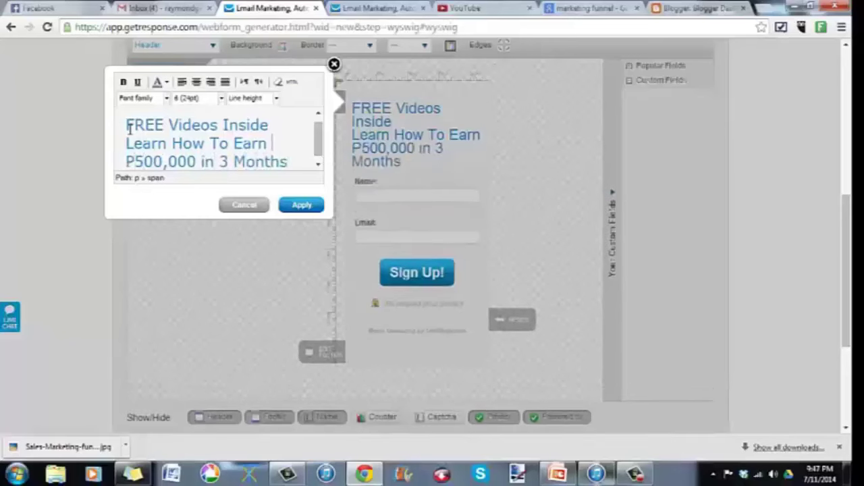
key("Return")
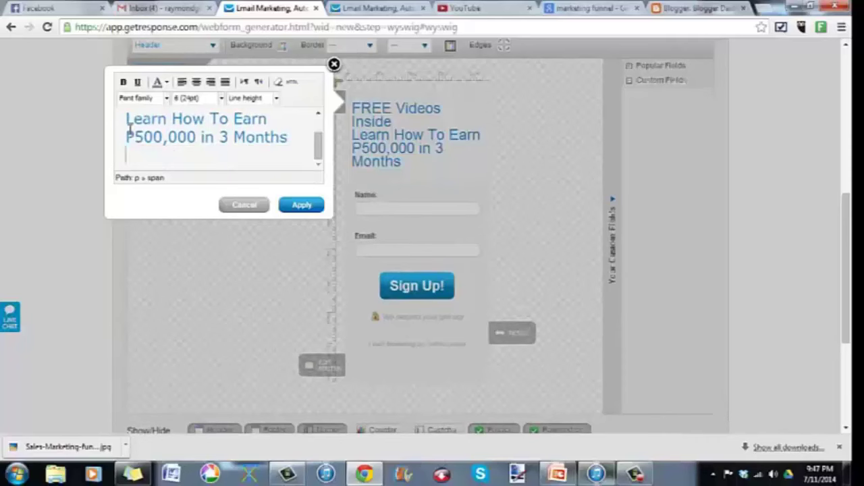
key("BackSpace")
- Center all of the header text and apply the header changes to the form
key("ctrl+a")
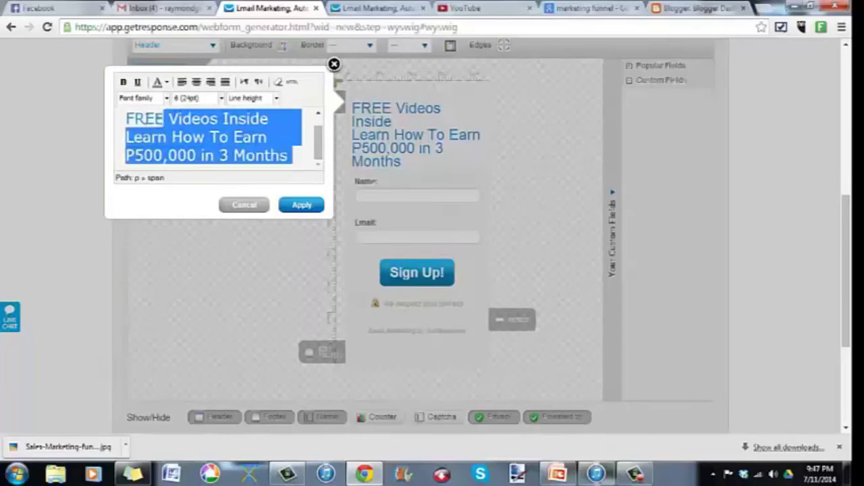
left_click(196, 82)
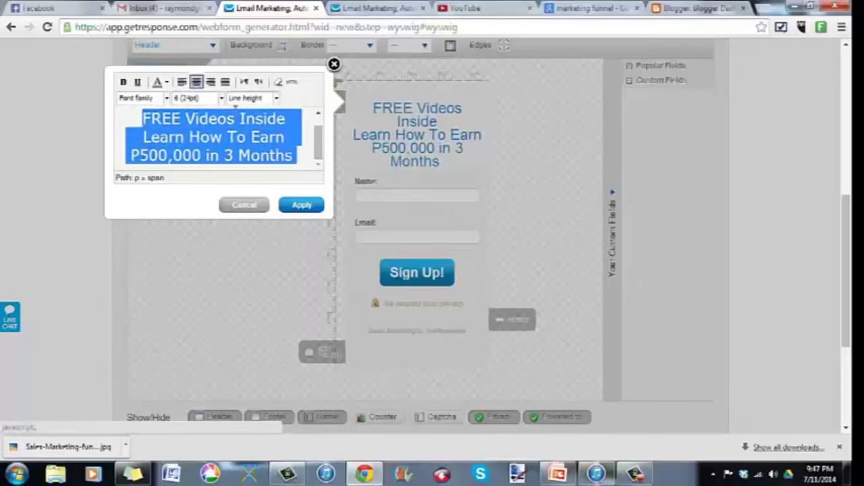
left_click(309, 210)
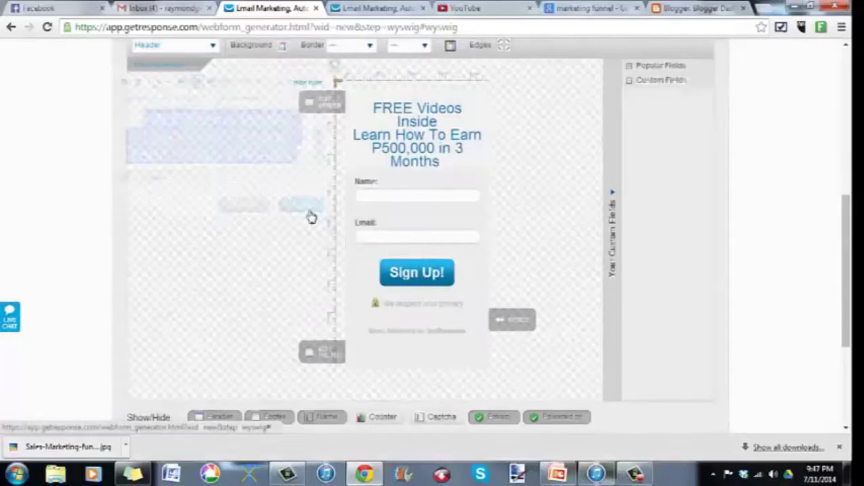
scroll(351, 223, "up", 2)
scroll(338, 202, "down", 2)
scroll(329, 162, "up", 3)
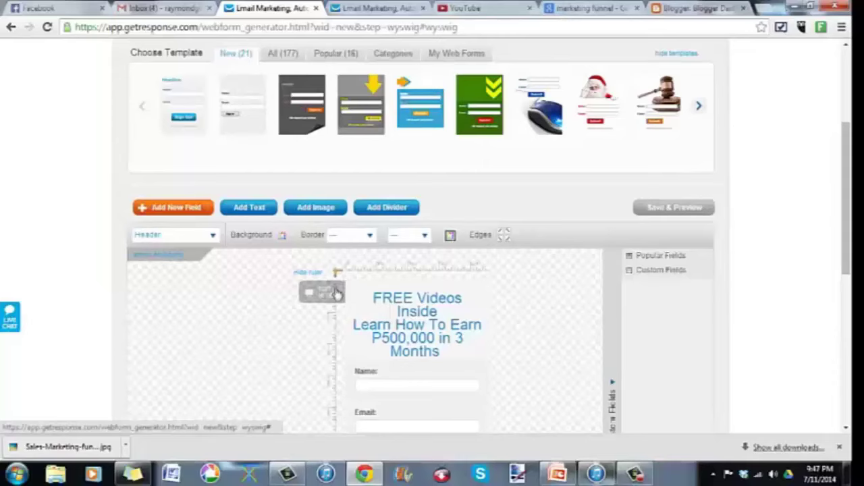
- Examine the label settings of the form's Name and Email fields, closing each without changes
scroll(338, 297, "down", 1)
scroll(341, 310, "down", 1)
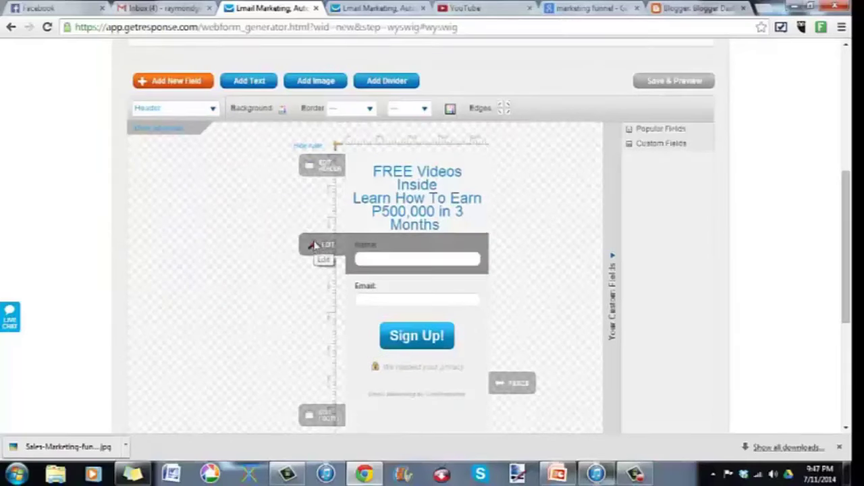
left_click(316, 247)
left_click_drag(115, 270, 158, 272)
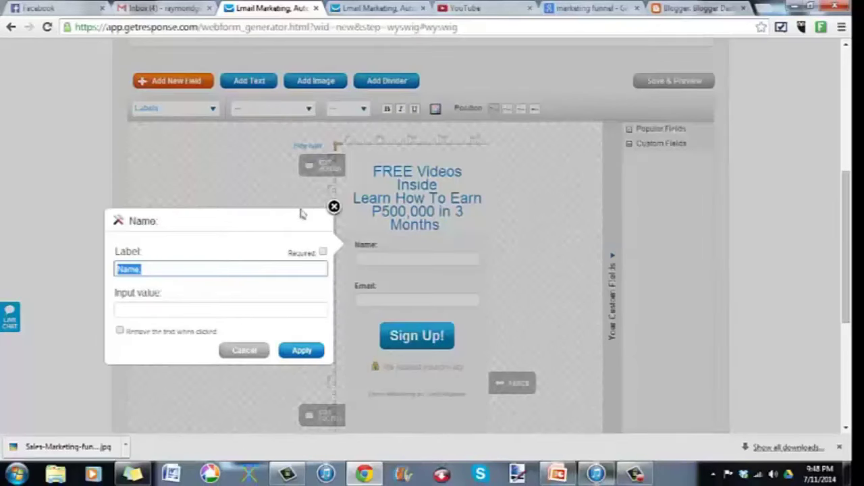
left_click(334, 206)
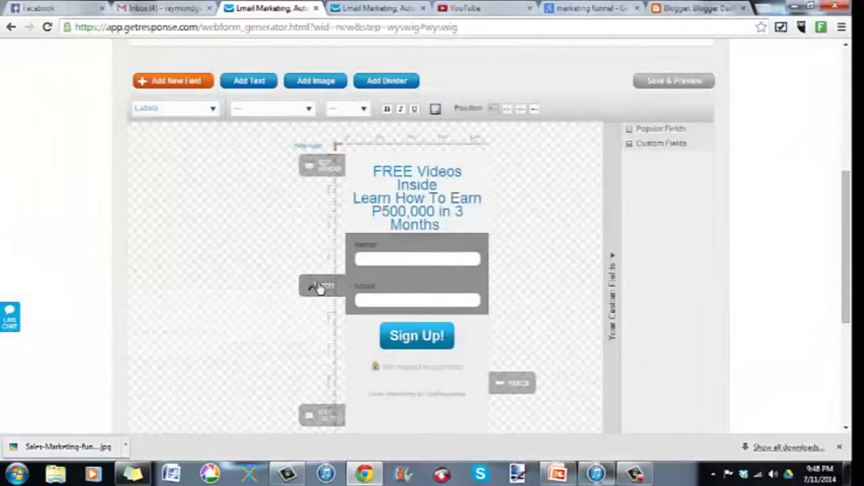
left_click(321, 285)
triple_click(154, 308)
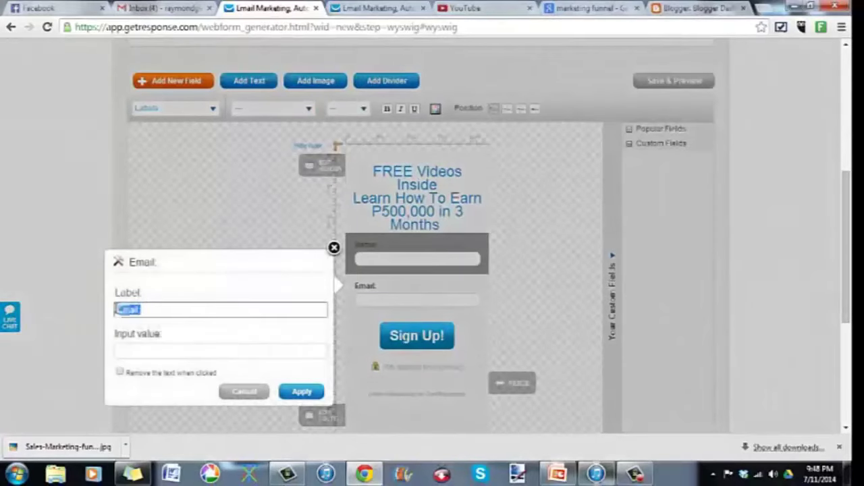
left_click(334, 248)
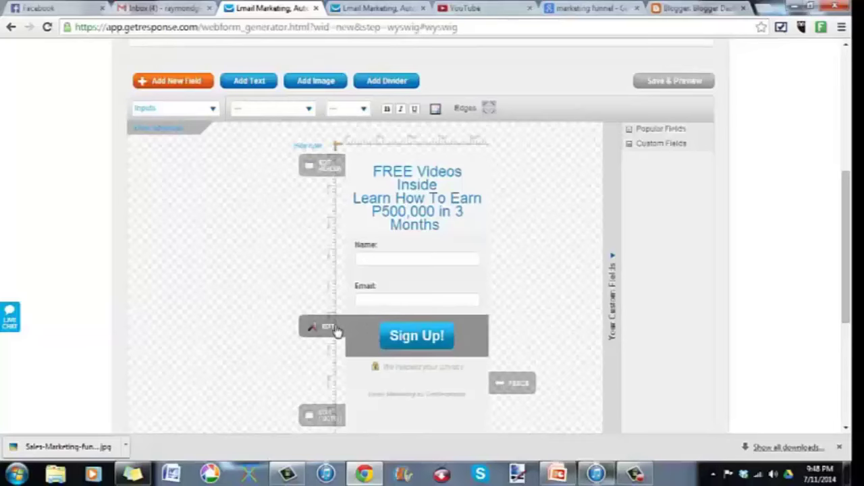
- Change the submit button's label to "Send me the Videos" and apply it
left_click(335, 330)
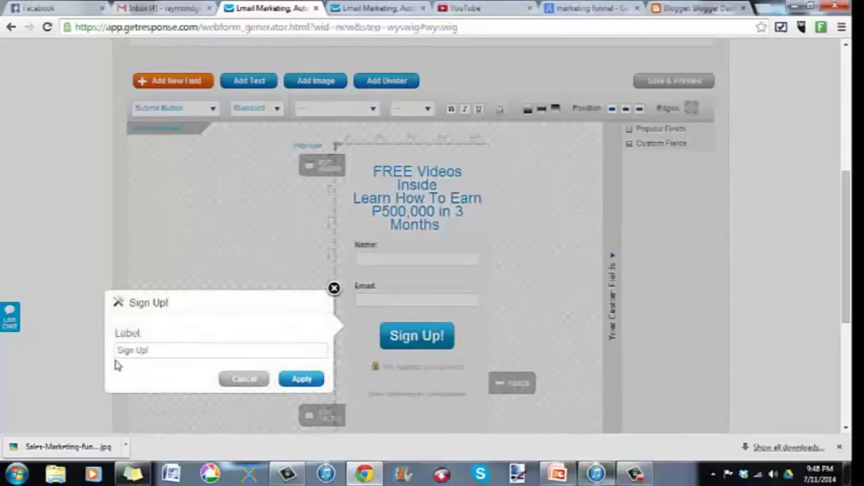
left_click(154, 349)
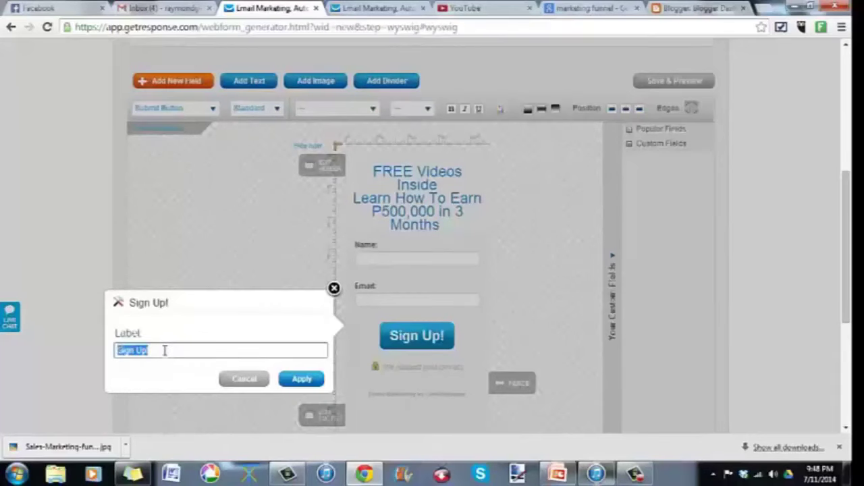
type("S")
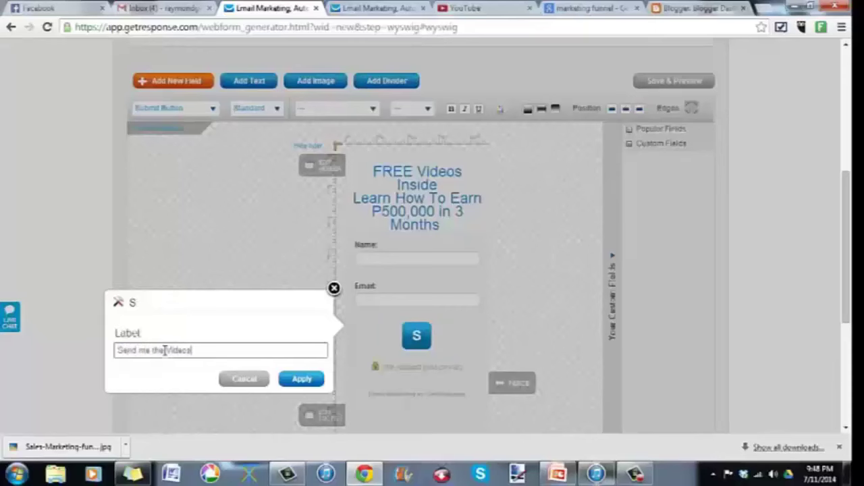
type("end me the Videos")
left_click(303, 388)
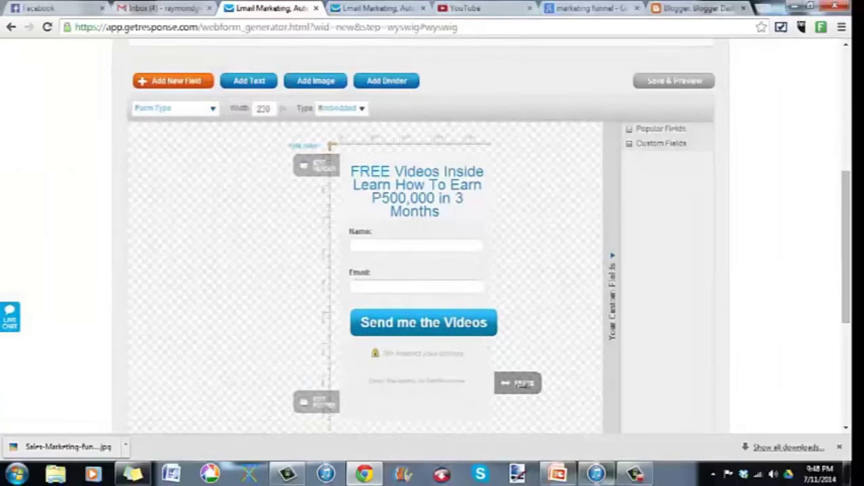
- Widen the web form to 270 px
left_click_drag(524, 383, 531, 394)
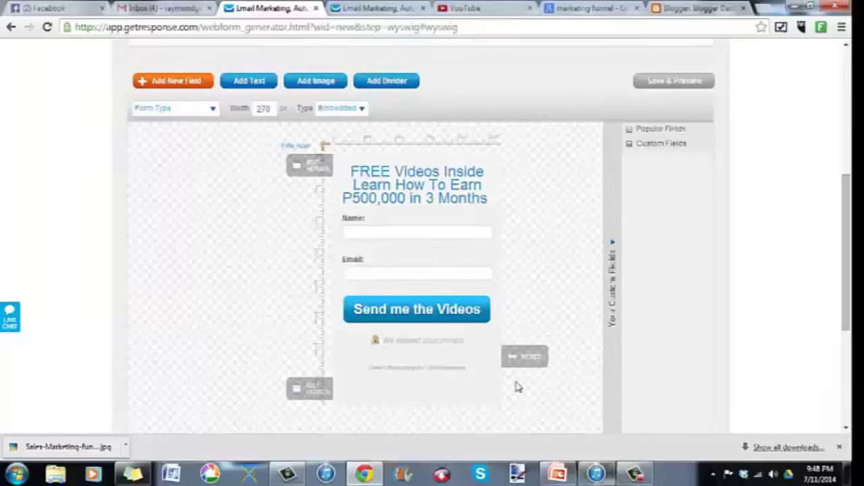
left_click(210, 110)
left_click(257, 177)
left_click(269, 109)
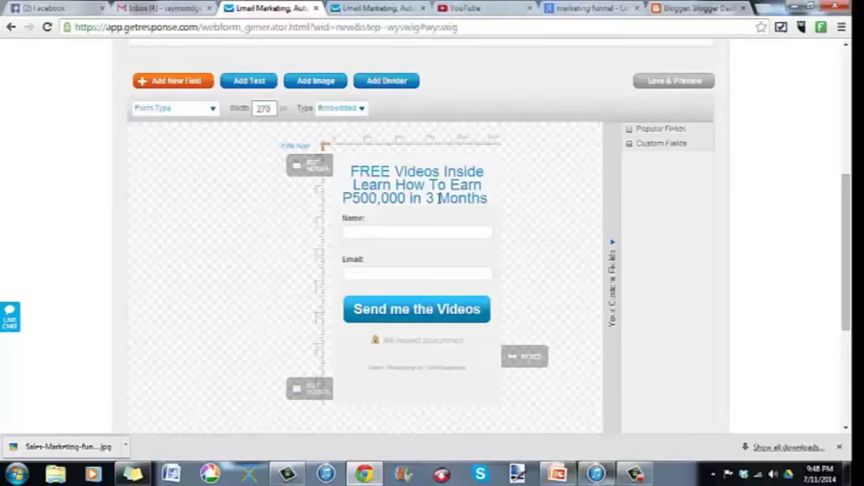
- Review the form design from the template choices down to the Show/Hide options
scroll(439, 199, "up", 1)
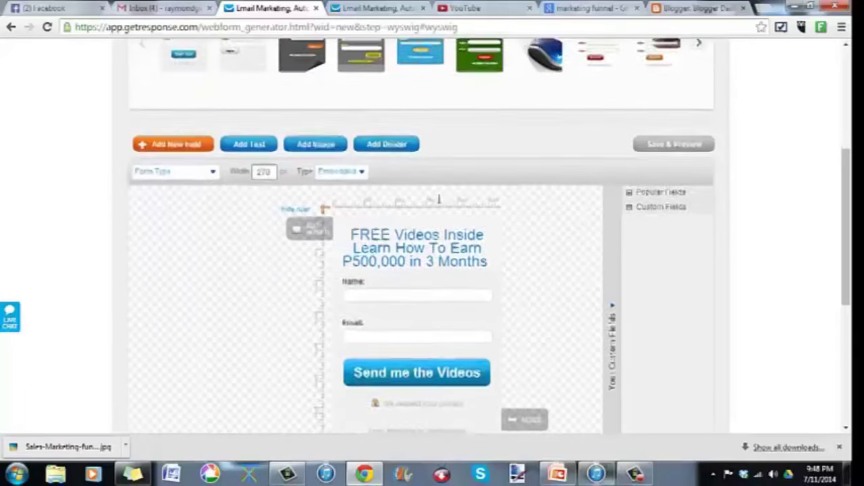
scroll(440, 202, "down", 2)
scroll(439, 203, "up", 2)
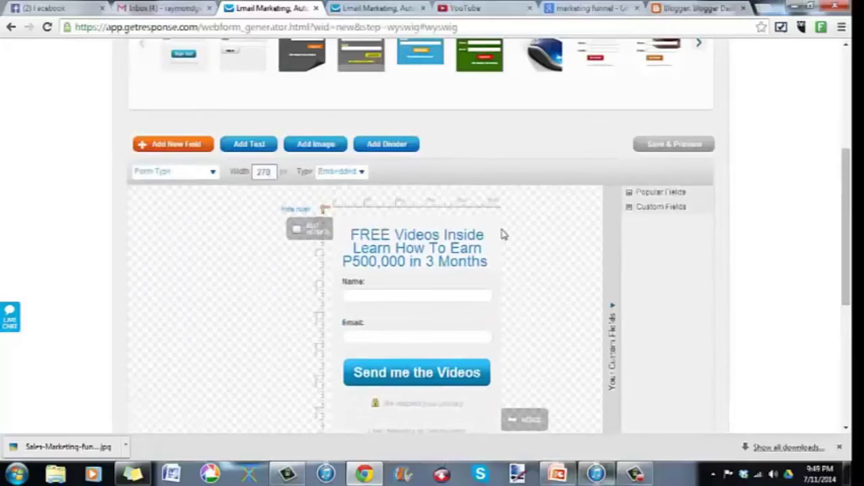
scroll(502, 234, "down", 1)
scroll(503, 234, "down", 2)
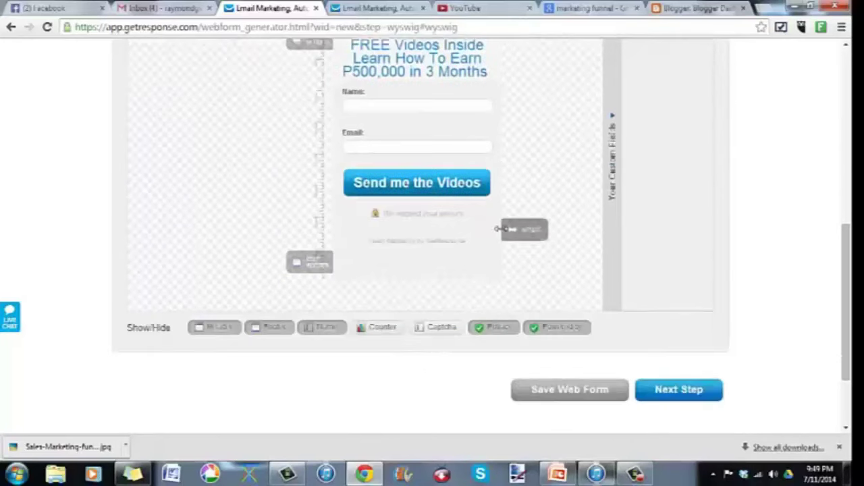
scroll(610, 347, "up", 4)
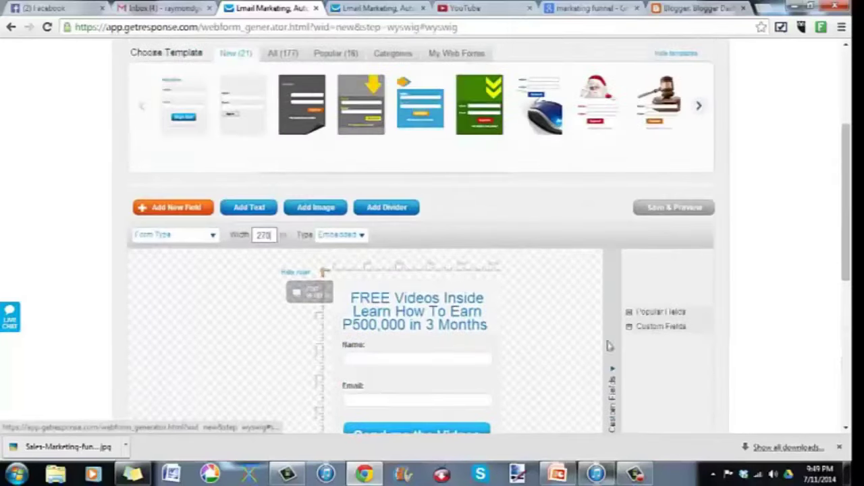
scroll(613, 328, "down", 4)
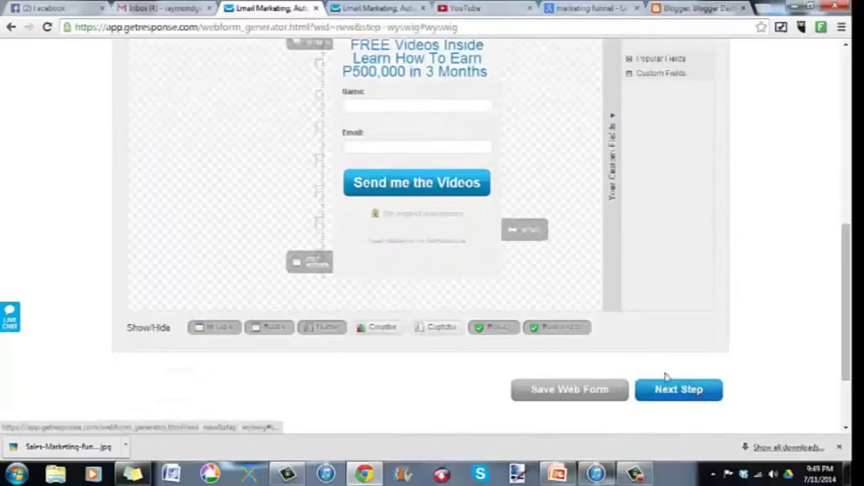
scroll(479, 234, "up", 2)
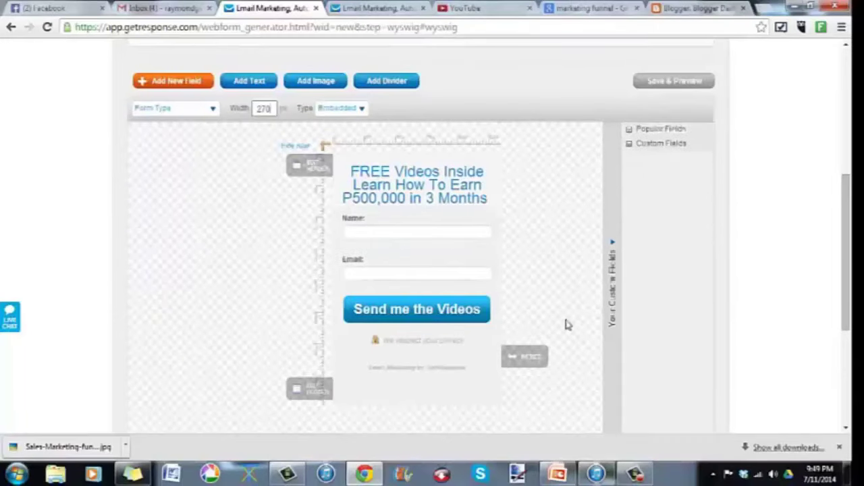
scroll(518, 297, "down", 2)
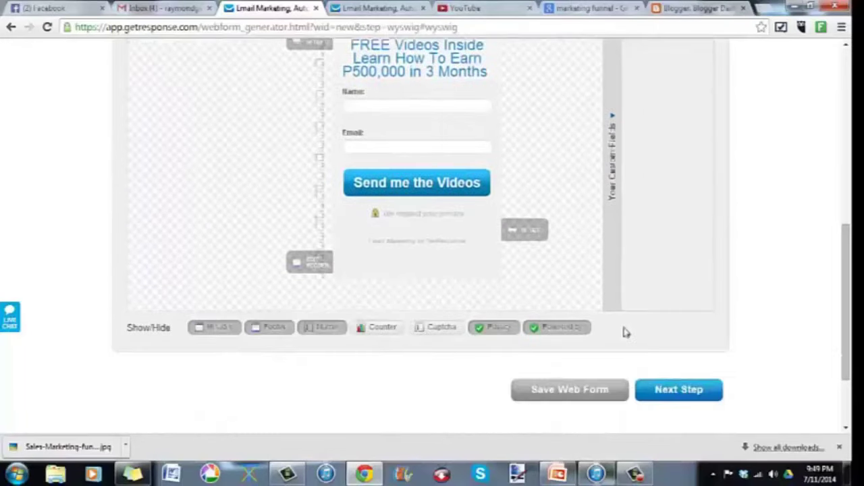
- Continue to the web form's settings and review the opt-in and Thank-you page options
left_click(705, 392)
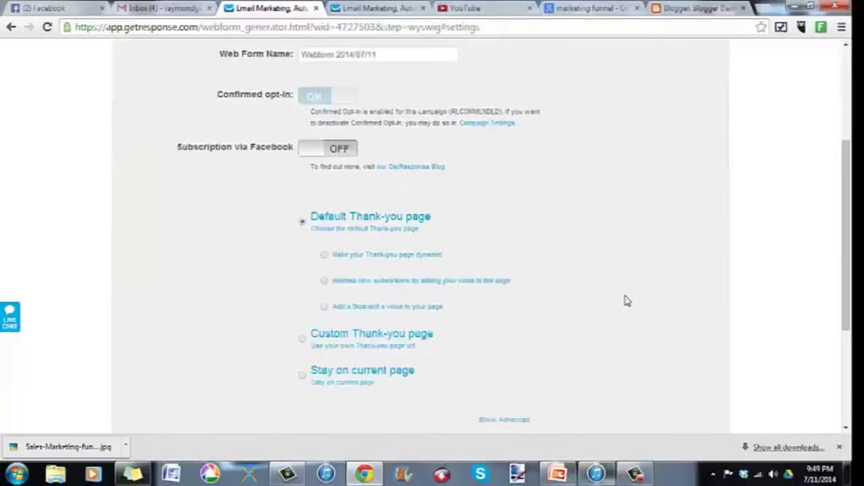
scroll(626, 302, "up", 1)
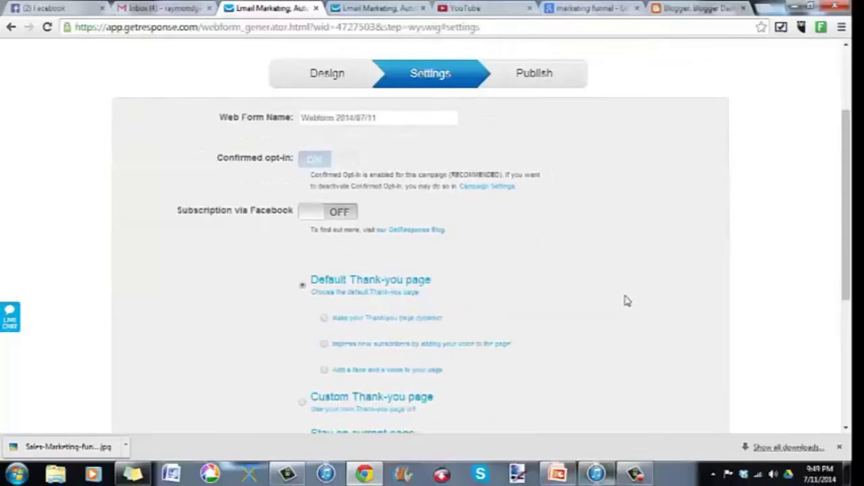
scroll(627, 301, "down", 1)
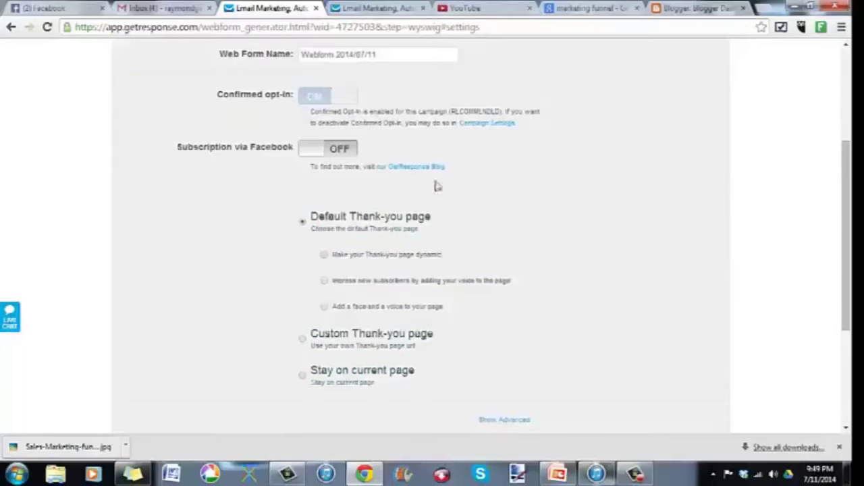
scroll(459, 213, "down", 1)
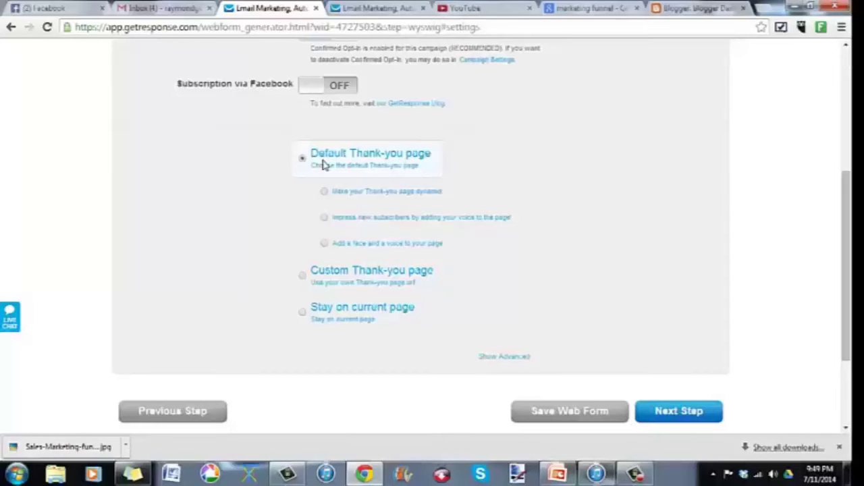
- Choose a custom Thank-you page for the form and select the placeholder text of its URL
mouse_move(381, 250)
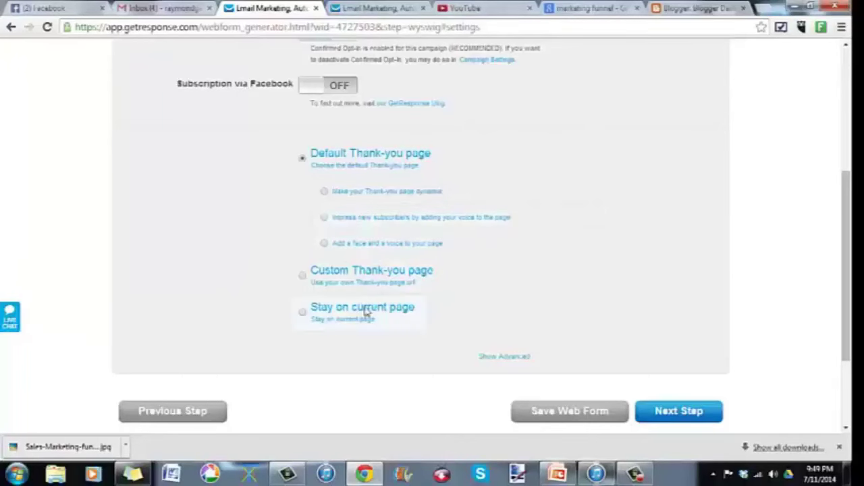
left_click(359, 270)
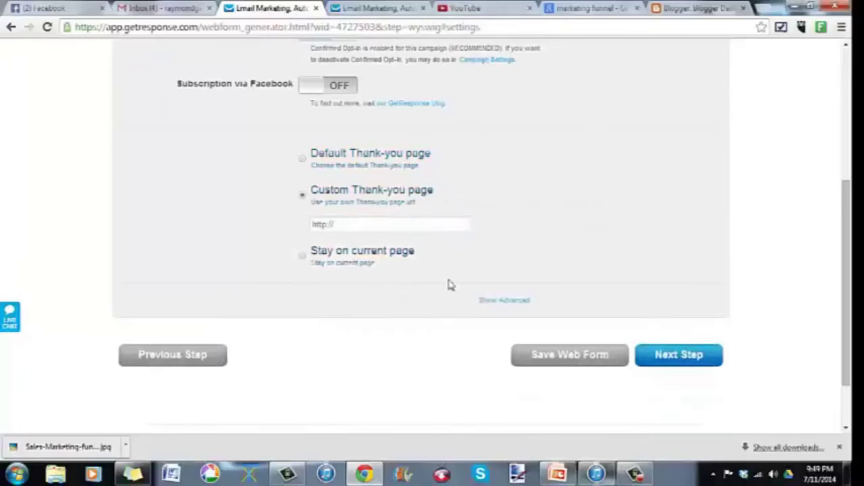
left_click(391, 222)
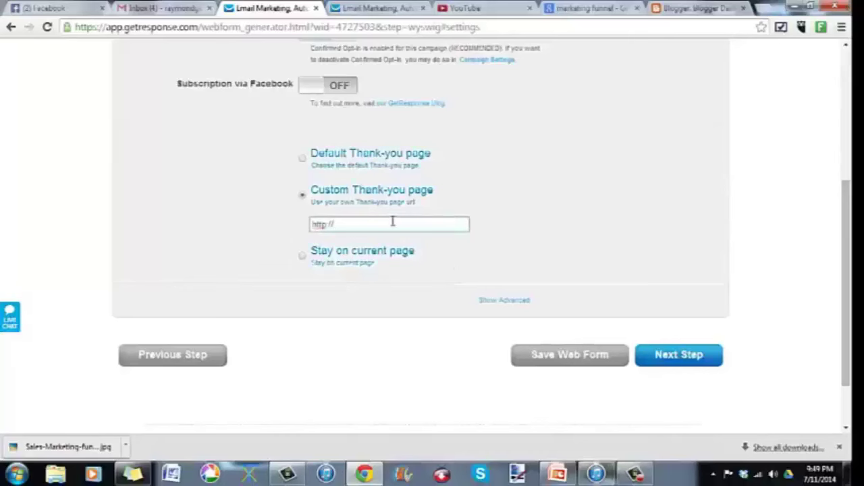
key("ctrl+a")
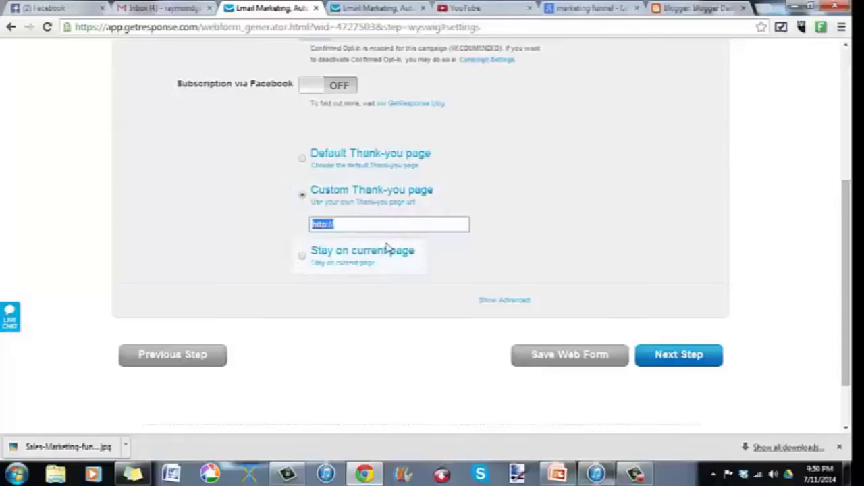
- Continue to publishing and select the web form's JavaScript embed code
left_click(675, 368)
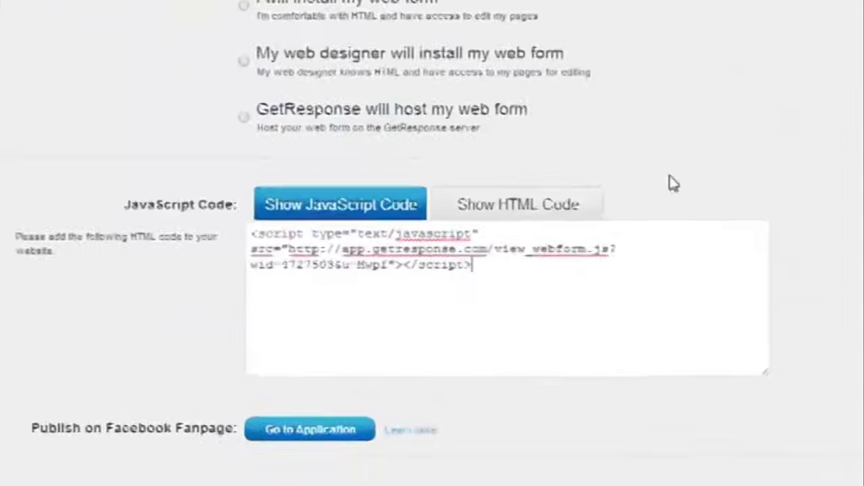
left_click_drag(486, 270, 257, 231)
left_click_drag(206, 223, 548, 323)
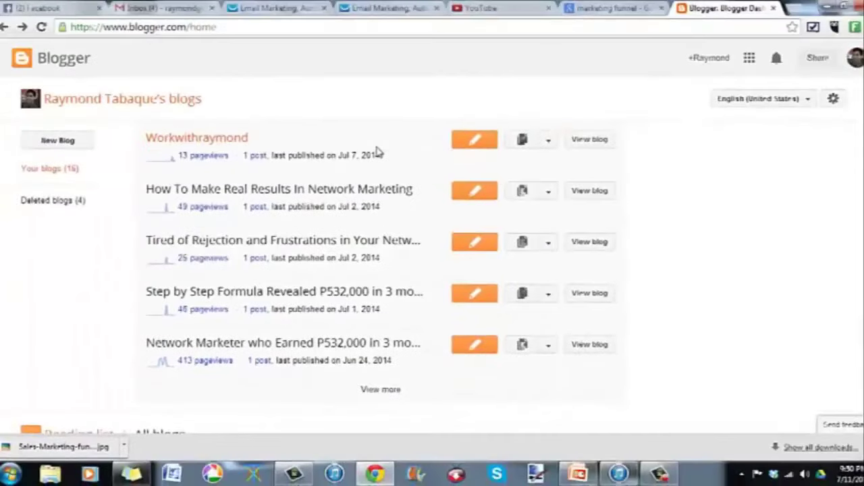
- Switch to Blogger, expand the full list of blogs and open "success blog"
scroll(376, 145, "down", 1)
scroll(396, 174, "up", 1)
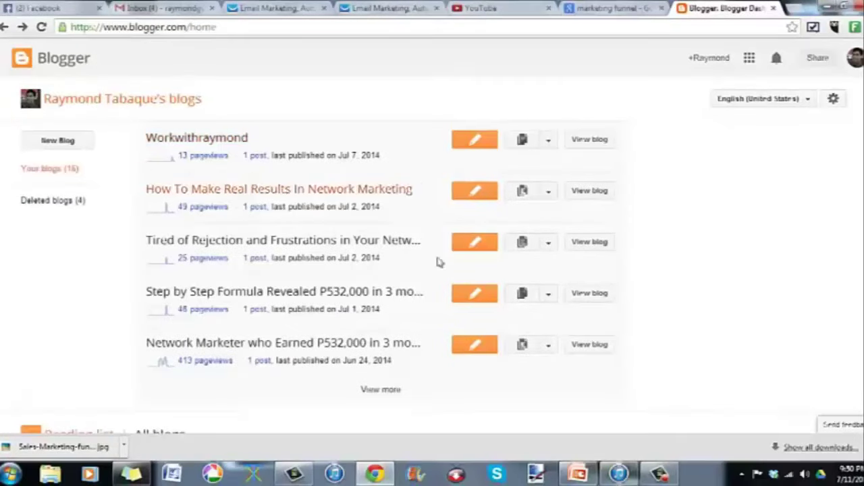
left_click(383, 391)
scroll(378, 364, "down", 2)
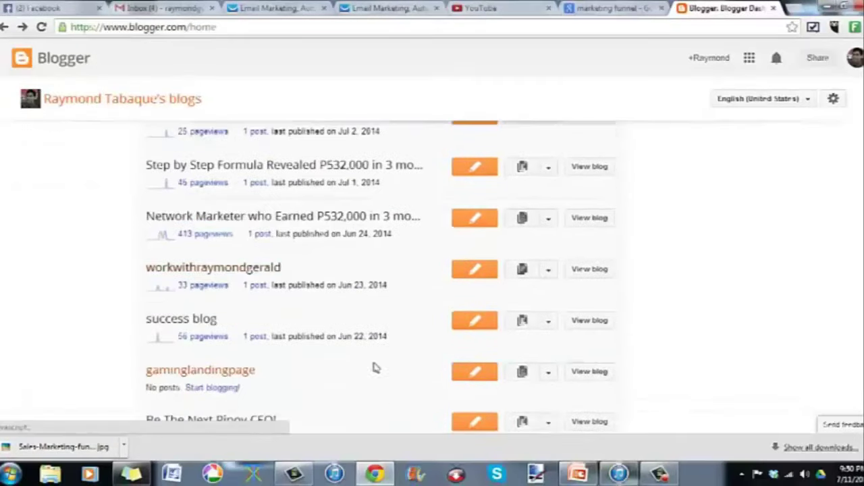
left_click(211, 321)
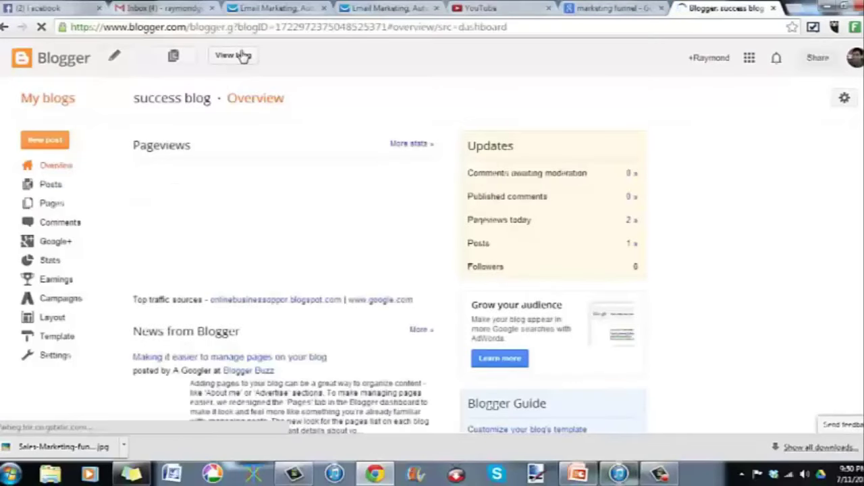
- View the published success blog and examine the opt-in form in its sidebar
left_click(241, 54)
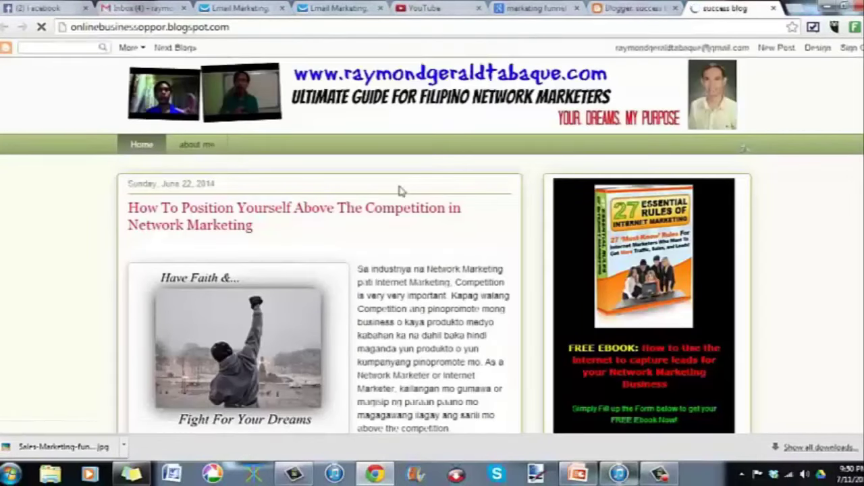
scroll(398, 191, "down", 3)
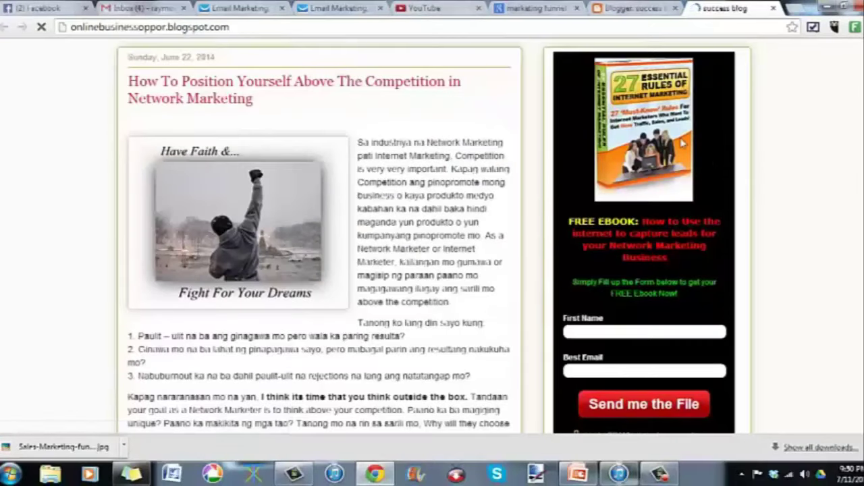
- Return to the Blogger dashboard of "success blog" and open the blog's layout
left_click(621, 8)
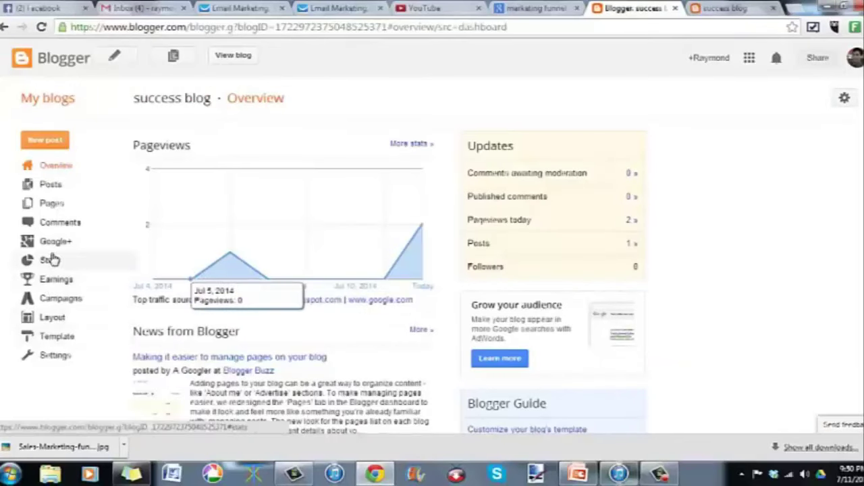
left_click(61, 337)
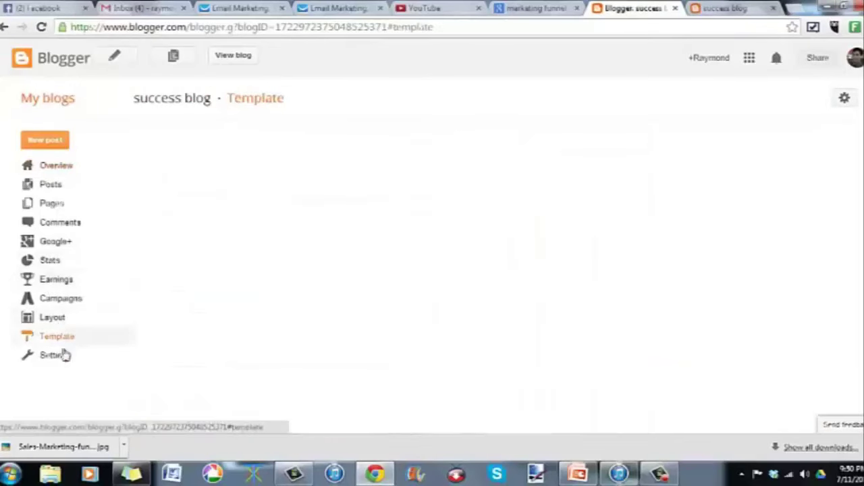
left_click(60, 323)
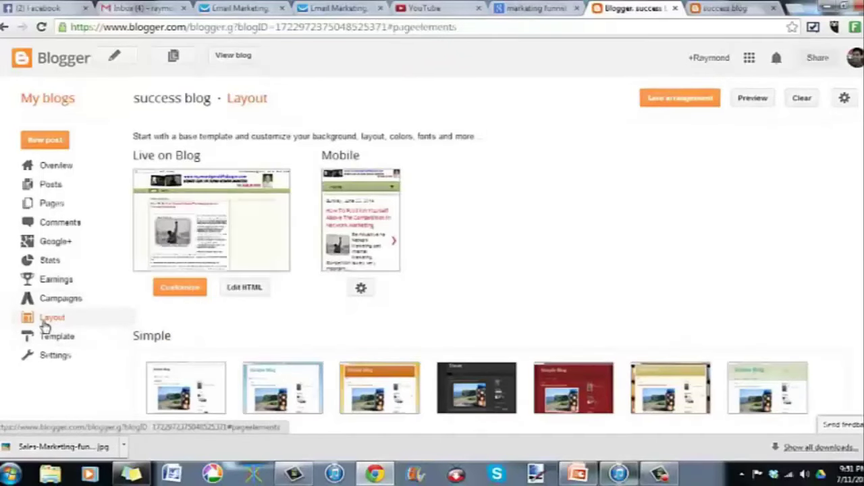
left_click(61, 341)
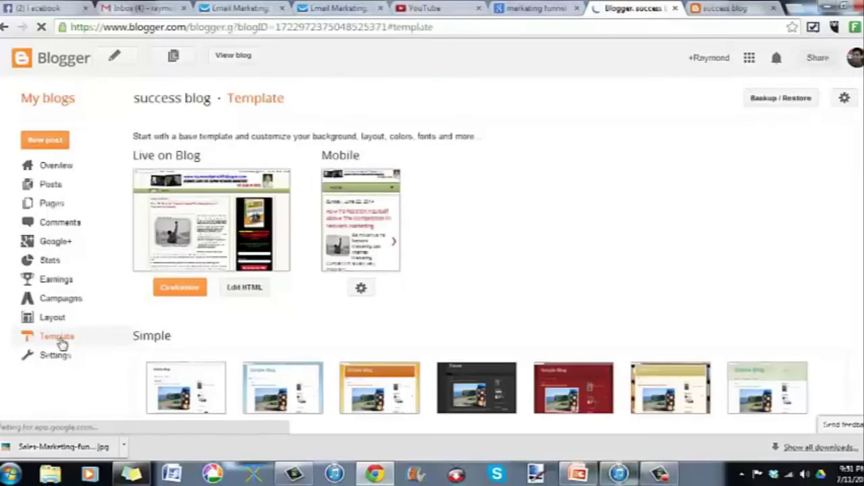
scroll(64, 342, "down", 3)
scroll(63, 342, "up", 2)
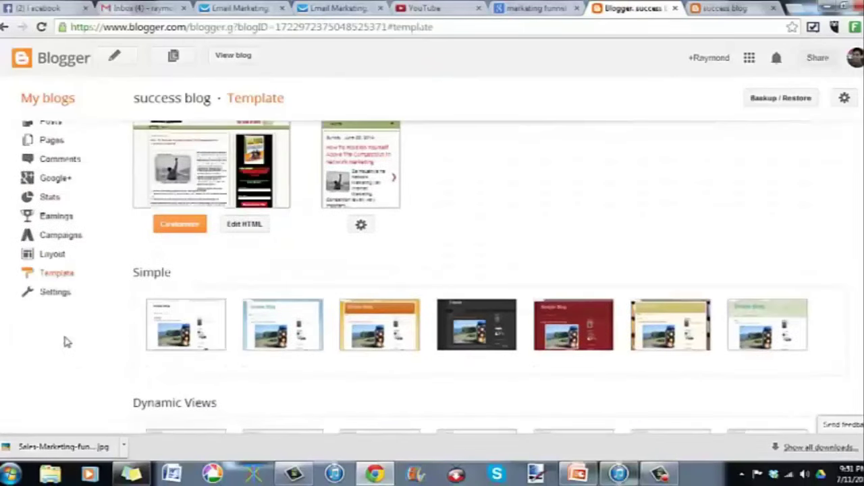
left_click(58, 255)
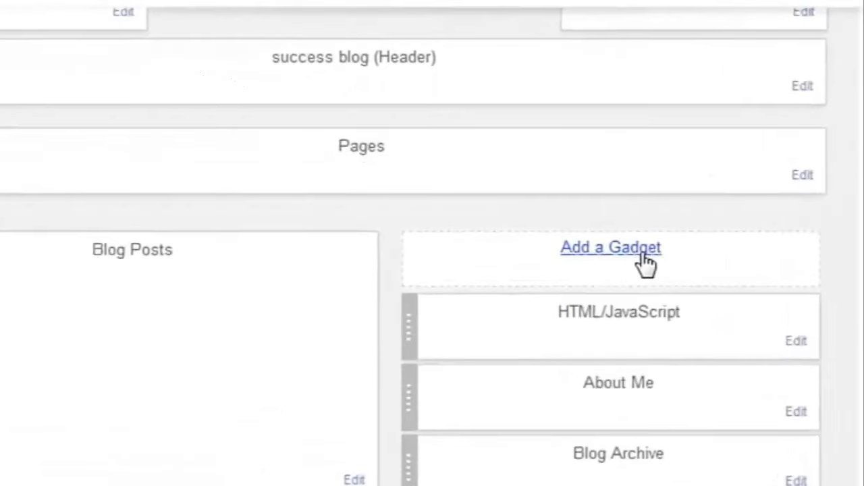
- Add an HTML/JavaScript gadget to the blog's sidebar and place the cursor in its content
left_click(644, 261)
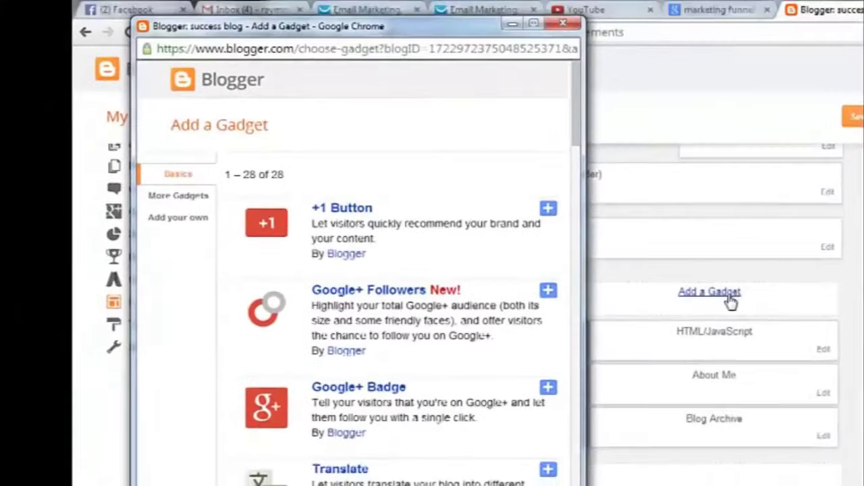
scroll(322, 187, "down", 6)
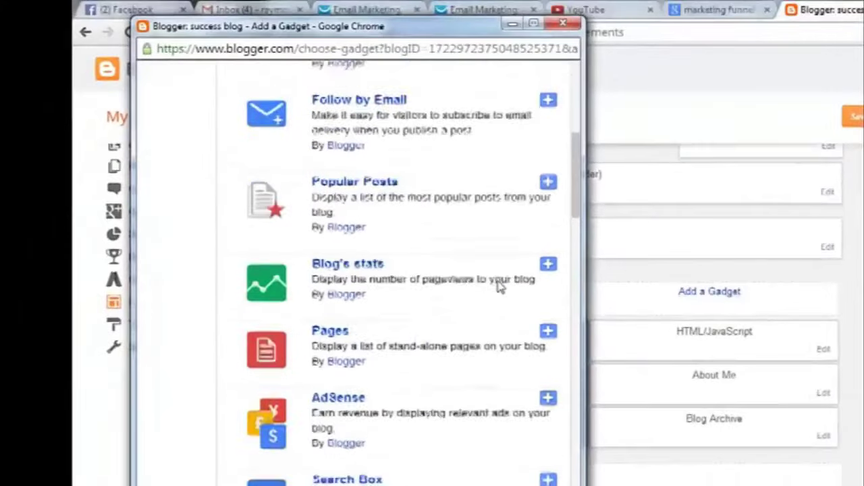
scroll(498, 286, "down", 4)
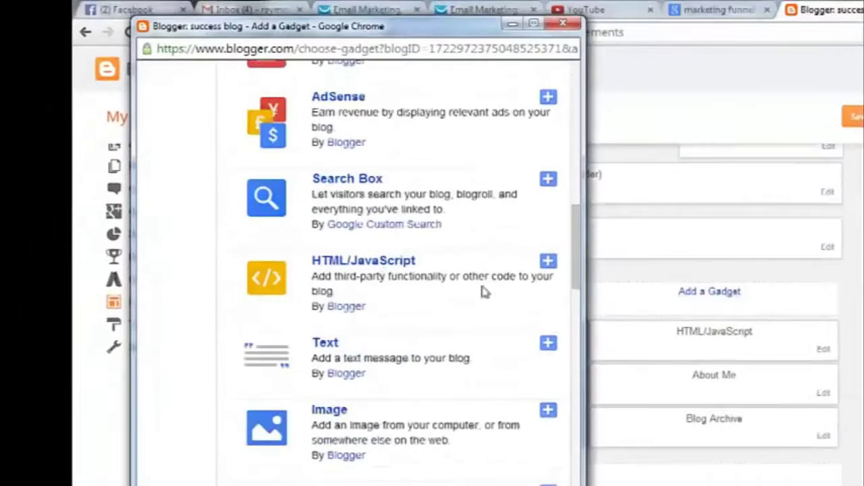
left_click(548, 262)
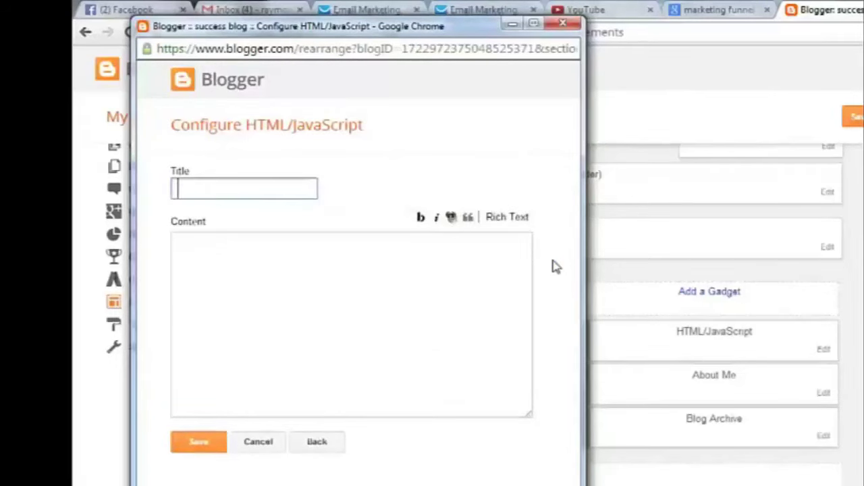
left_click(459, 255)
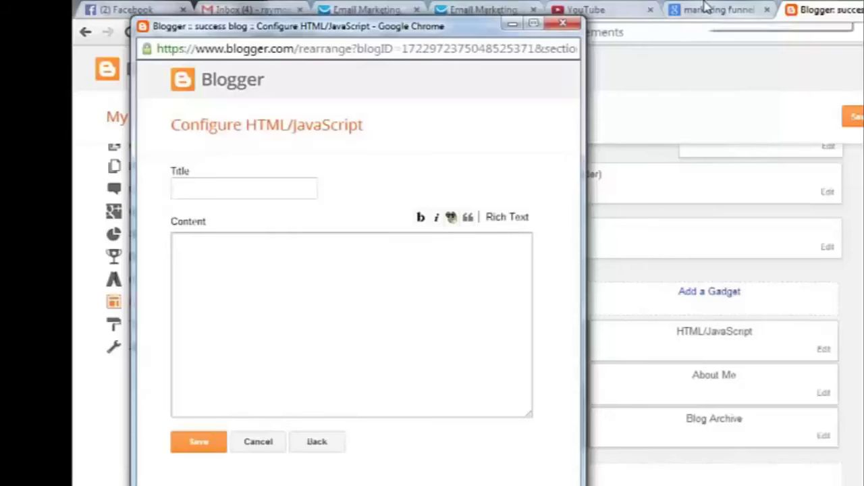
- Switch to the GetResponse publishing page and copy the web form's selected JavaScript code
left_click(481, 9)
left_click(388, 10)
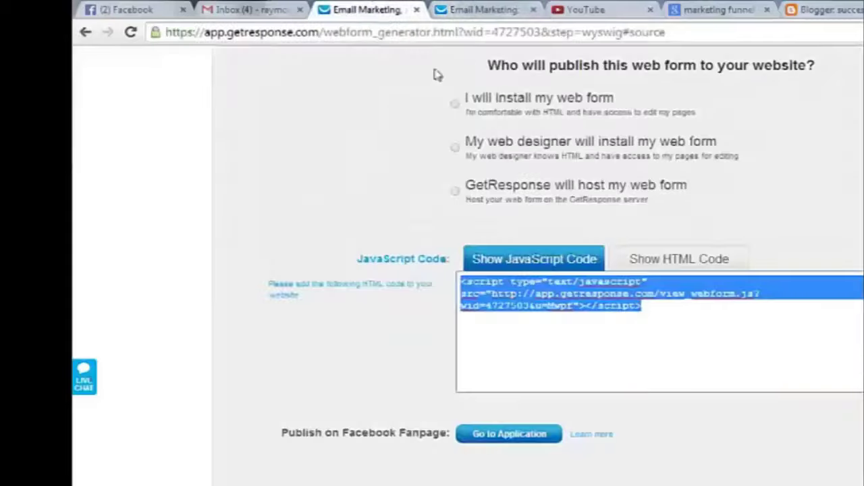
right_click(598, 299)
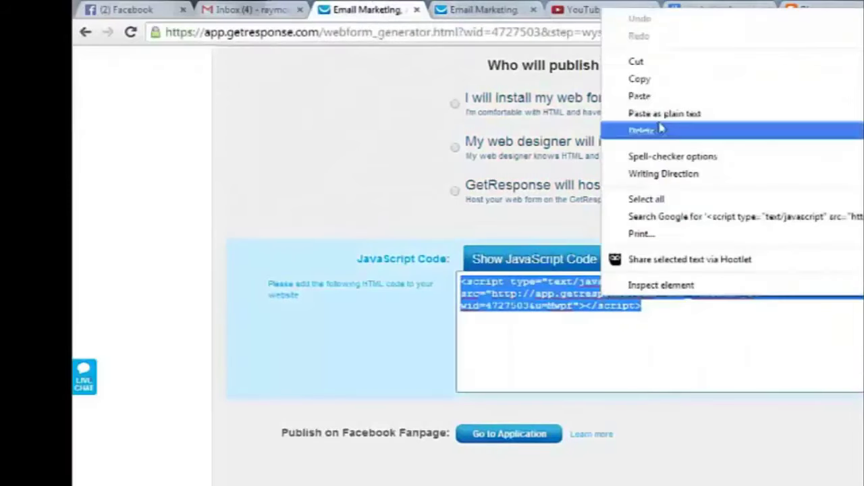
left_click(652, 78)
- Return to the HTML/JavaScript gadget's configuration, paste the copied web form code as its content and save the gadget
left_click(822, 9)
left_click(862, 9)
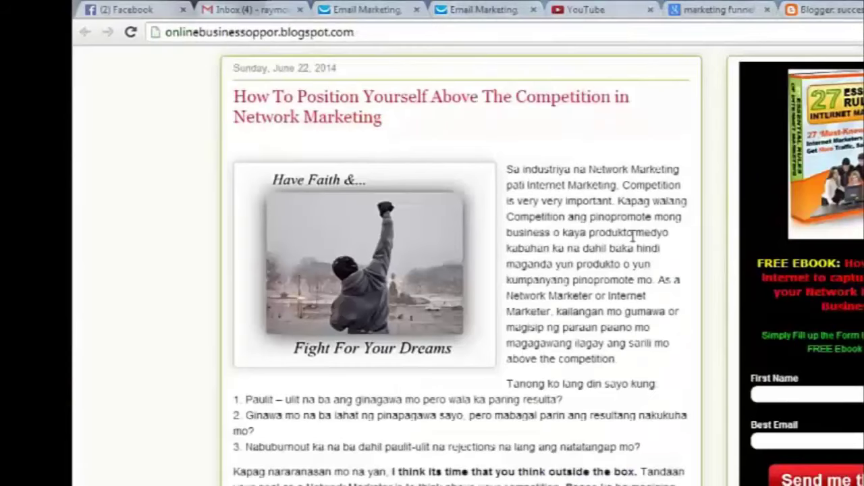
left_click(432, 459)
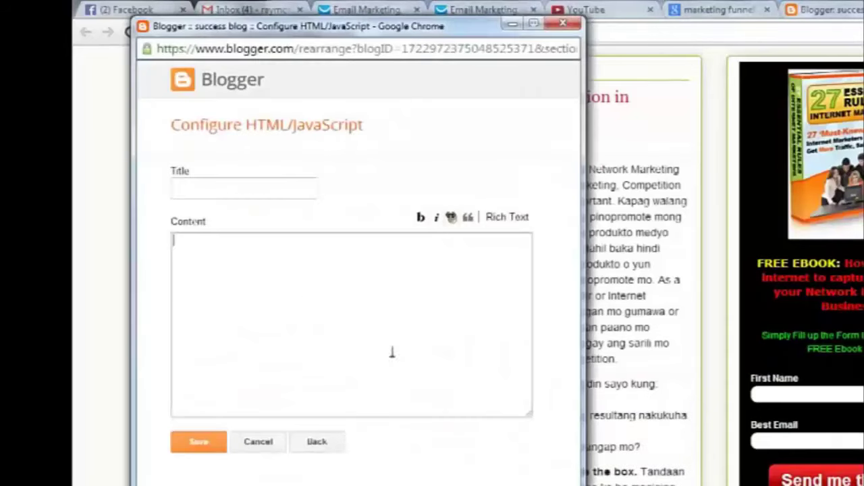
right_click(300, 283)
left_click(337, 371)
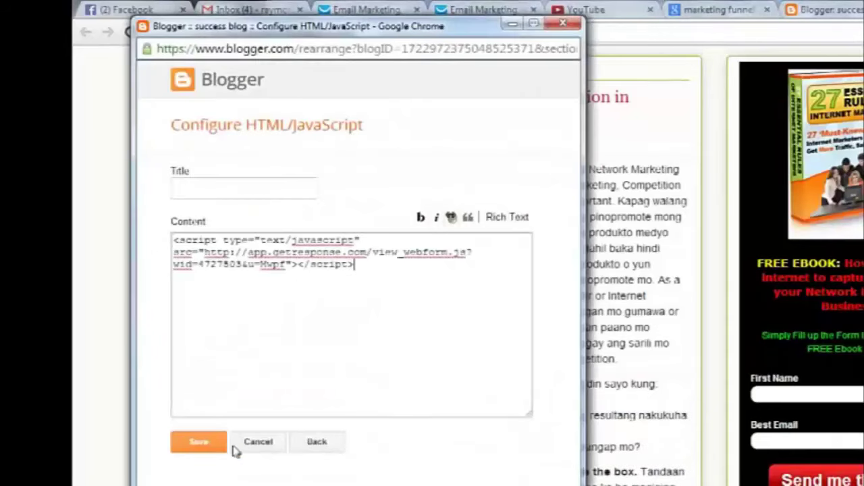
left_click(193, 451)
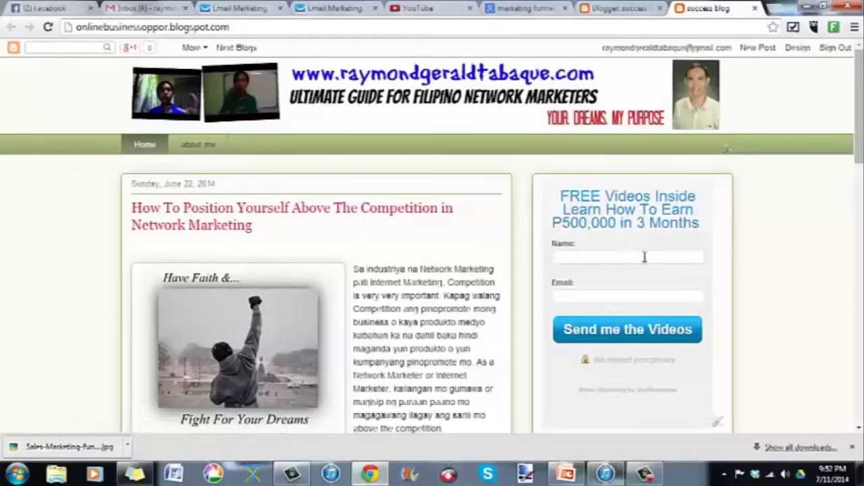
- Switch back to GetResponse and open the autoresponder management page for the current campaign
left_click(360, 7)
left_click(212, 7)
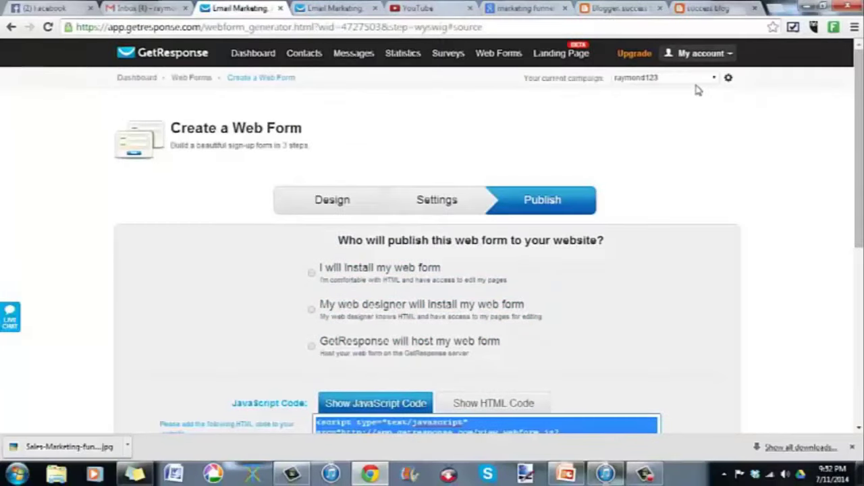
left_click(709, 85)
left_click(686, 88)
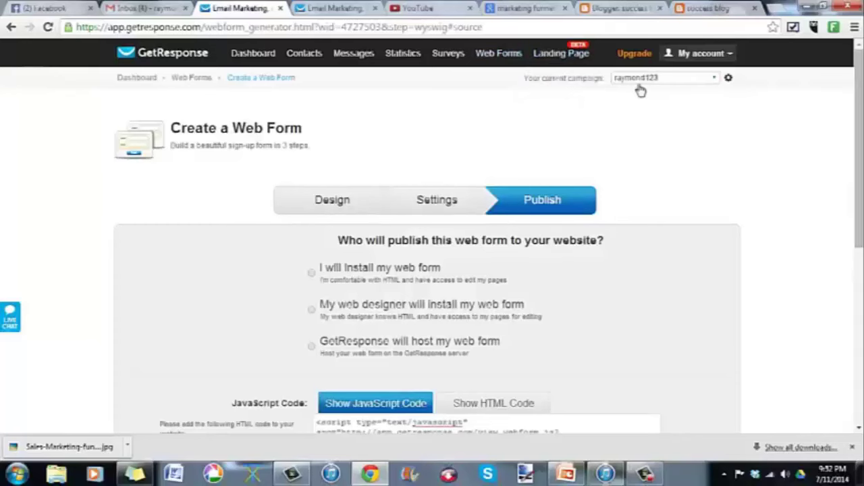
mouse_move(352, 54)
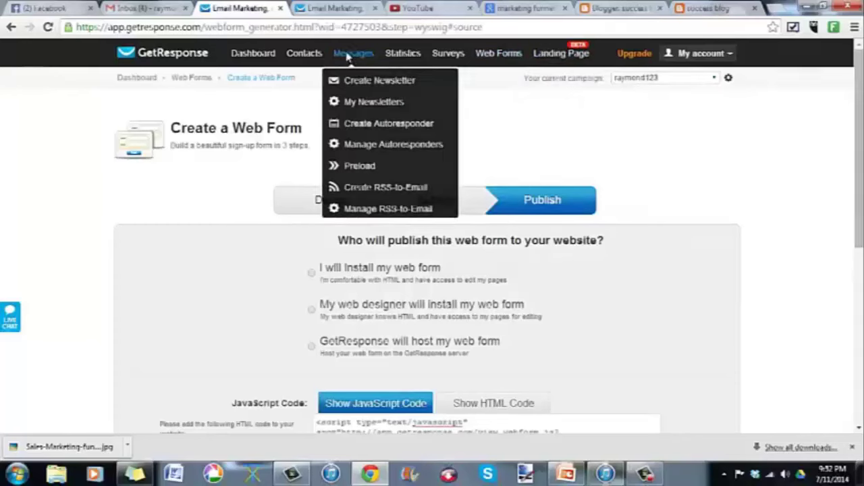
left_click(385, 152)
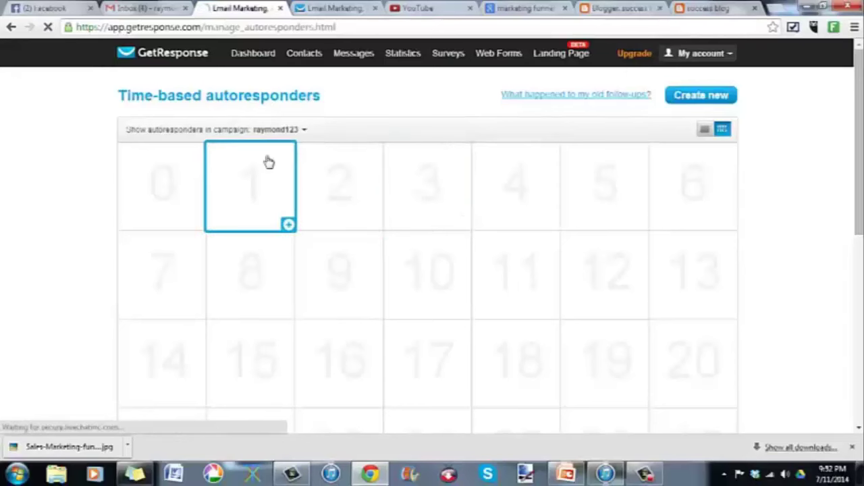
- Create a time-based autoresponder for day 0 and start a new email for its message
scroll(226, 229, "down", 2)
scroll(228, 229, "down", 2)
scroll(229, 229, "up", 3)
scroll(229, 230, "up", 1)
scroll(228, 230, "down", 1)
scroll(228, 229, "up", 1)
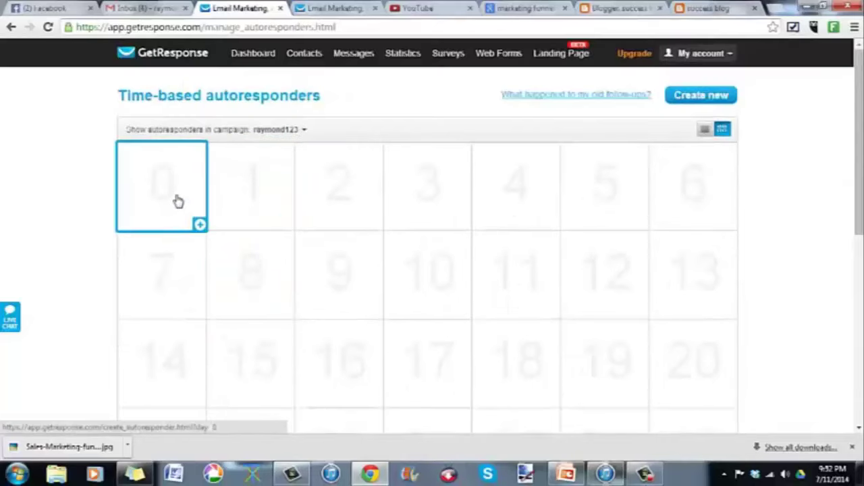
left_click(177, 200)
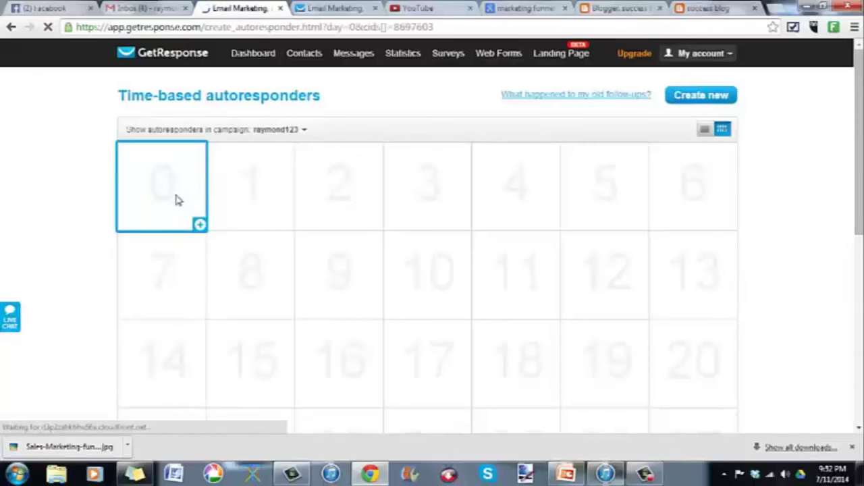
scroll(370, 268, "down", 5)
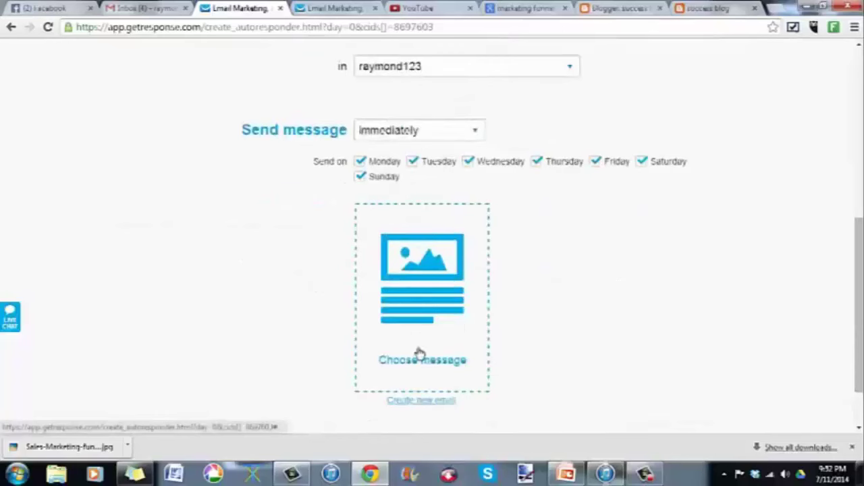
scroll(419, 355, "down", 1)
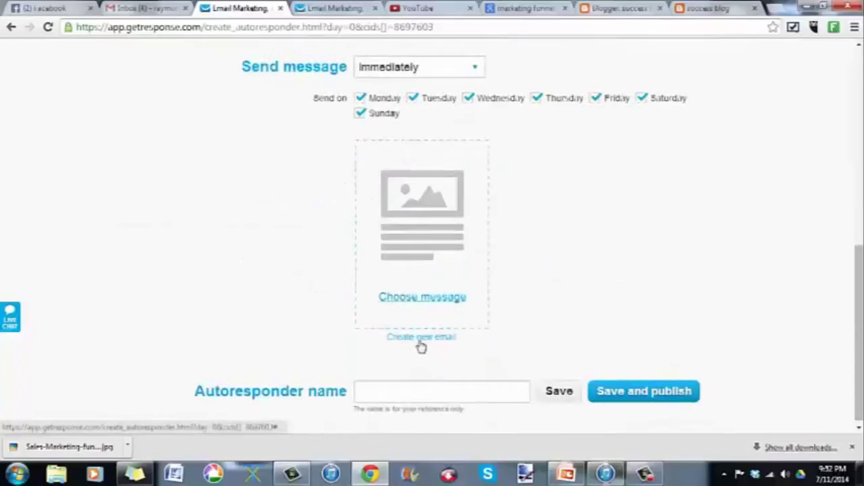
left_click(434, 348)
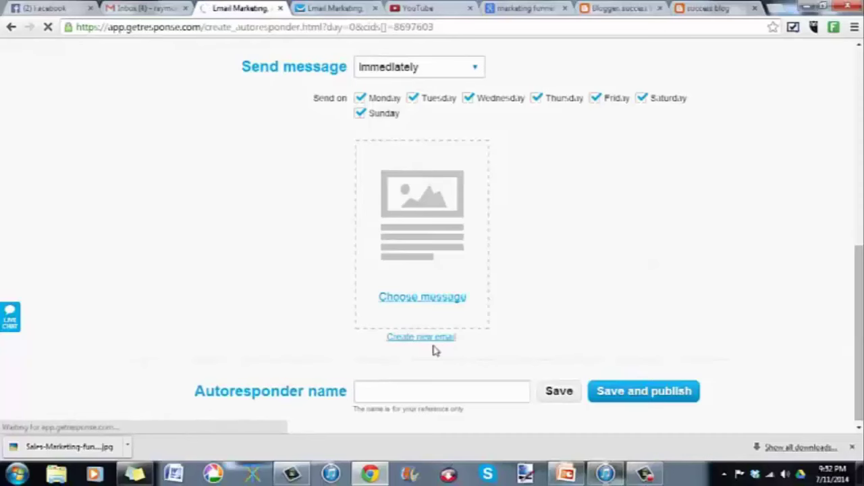
- Name the new autoresponder message "grgrggfgfg"
left_click(343, 172)
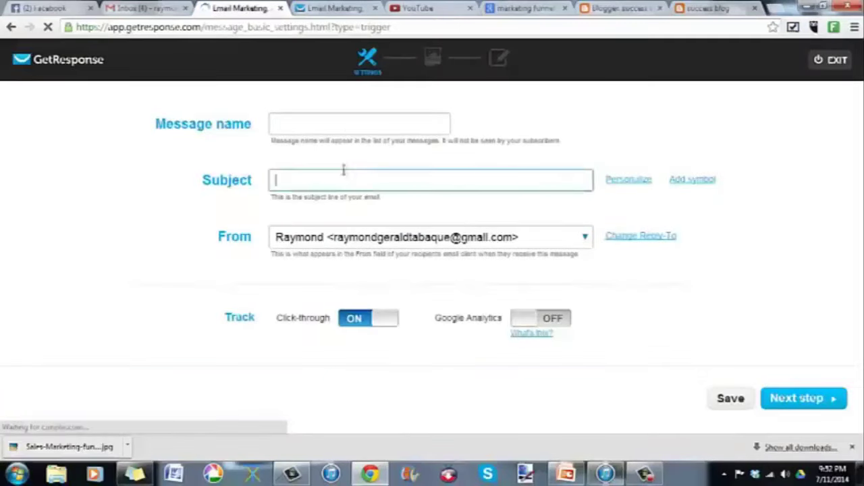
left_click(347, 125)
type("g")
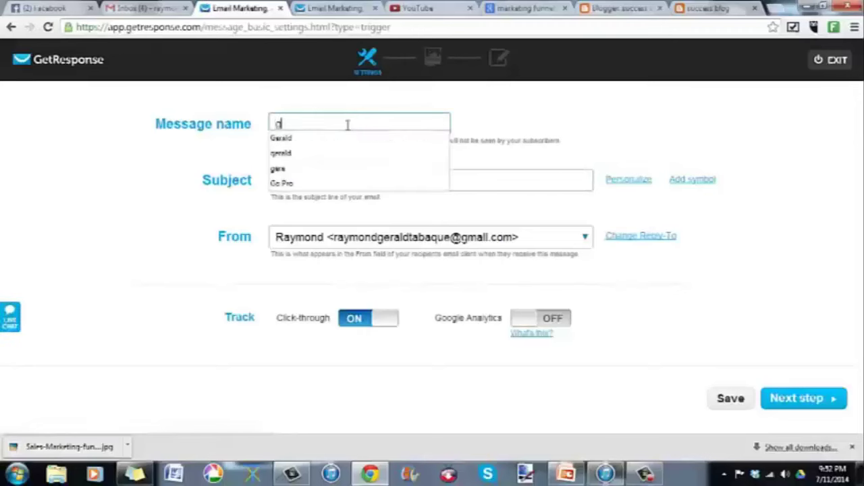
type("rgrgfgfg")
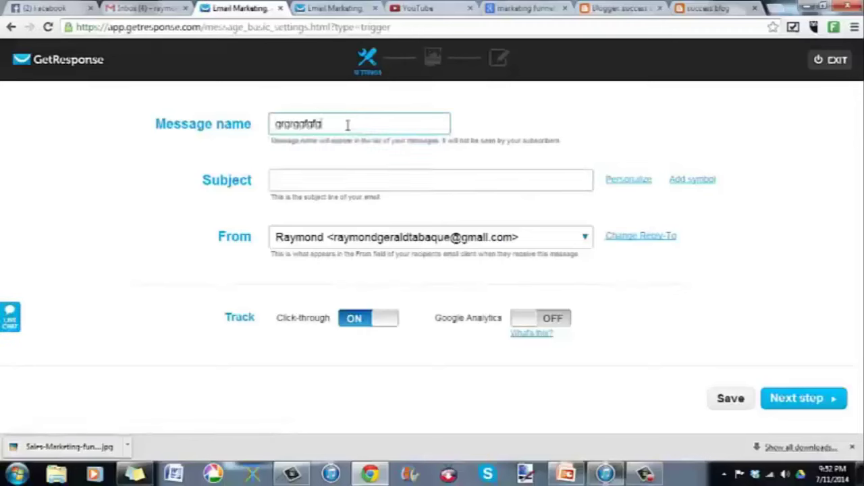
- Enter the subject "FREE Video tutorial mo" and append the [[firstname]] personalization tag
left_click(367, 180)
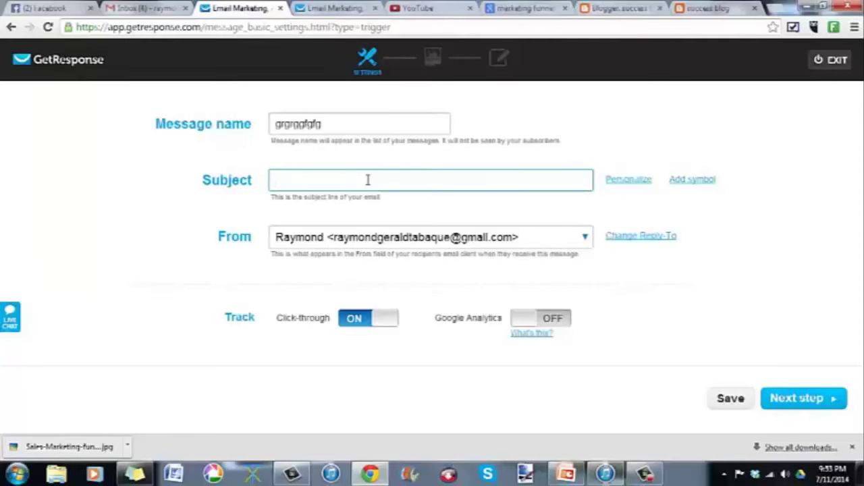
type("FREE")
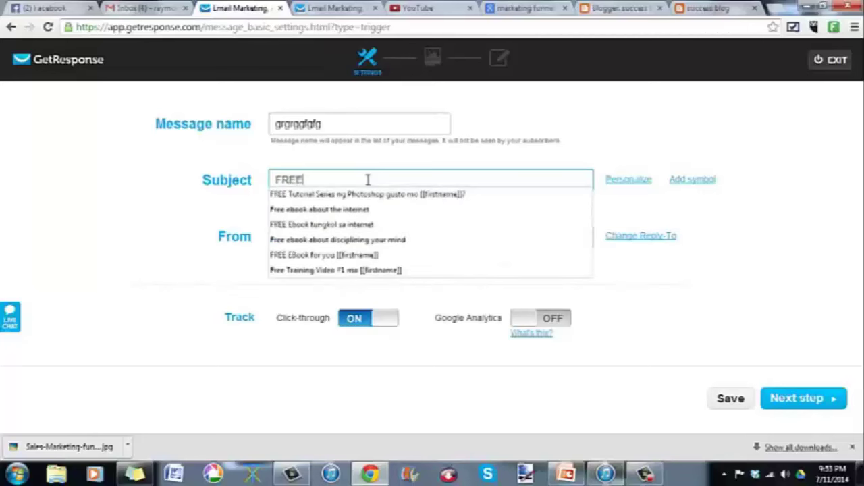
type(" Video tut")
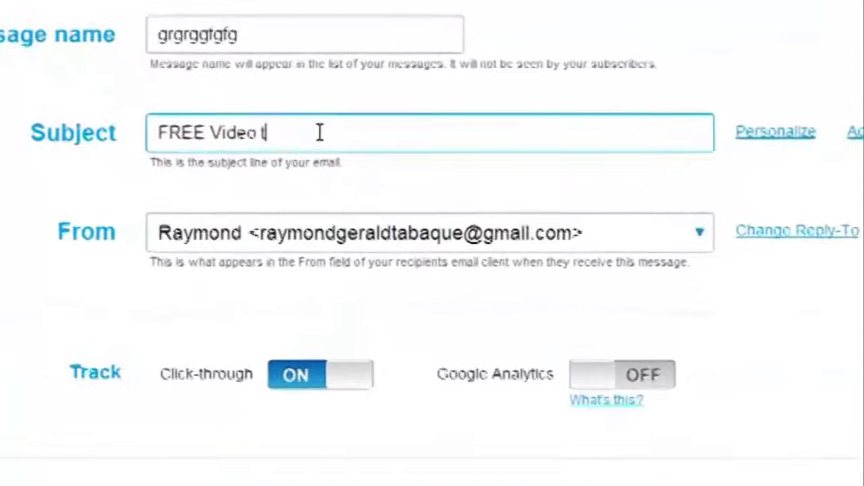
type("oria")
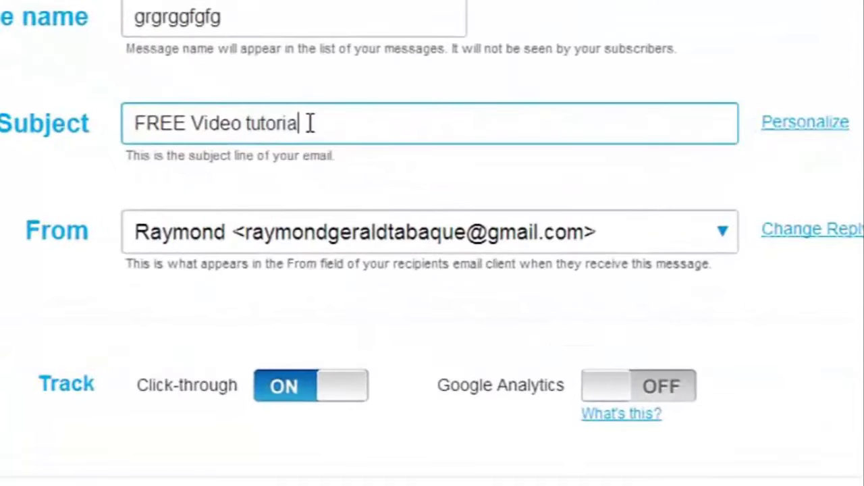
type("l mo")
left_click(790, 123)
left_click(818, 233)
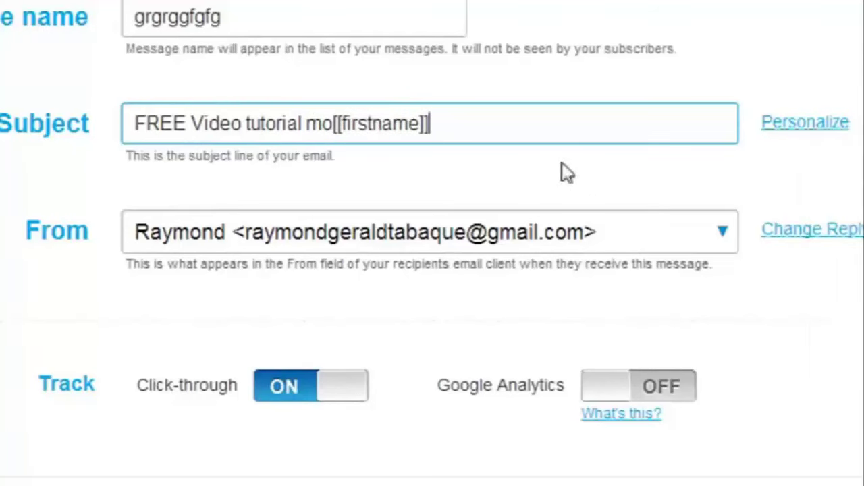
- Insert a space between "mo" and the [[firstname]] tag in the subject line
key("Left")
key("Left")
key("Left")
key("Left")
key("Left")
key("Left")
key("Left")
key("Left")
key("Left")
key("Left")
key("Left")
key("Left")
key("Left")
key("Left")
key("Right")
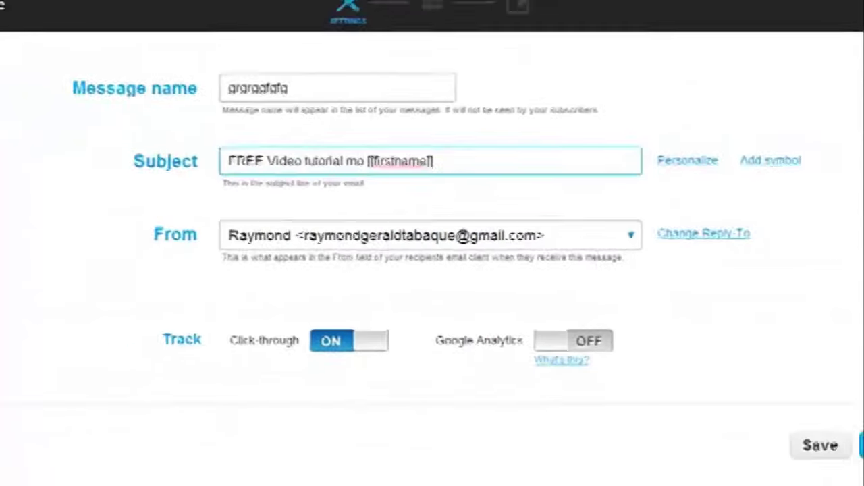
- Save the message settings and choose the from-scratch "1 column-3" template for the email
left_click(862, 444)
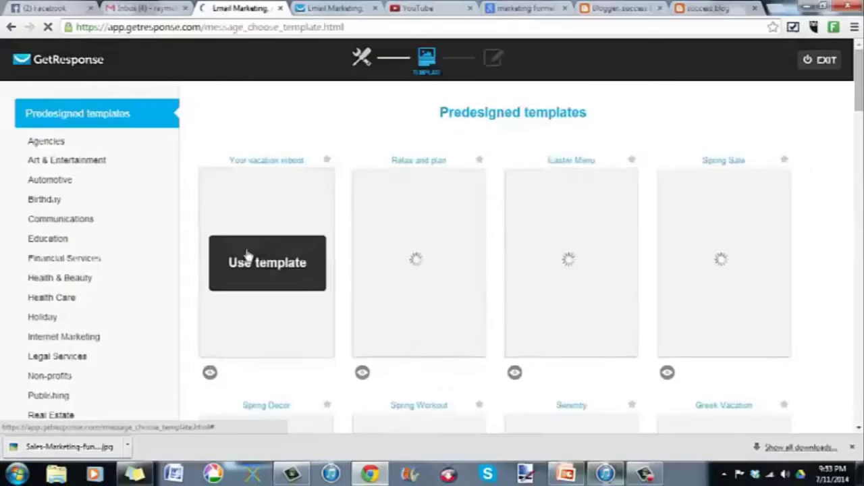
scroll(28, 270, "down", 3)
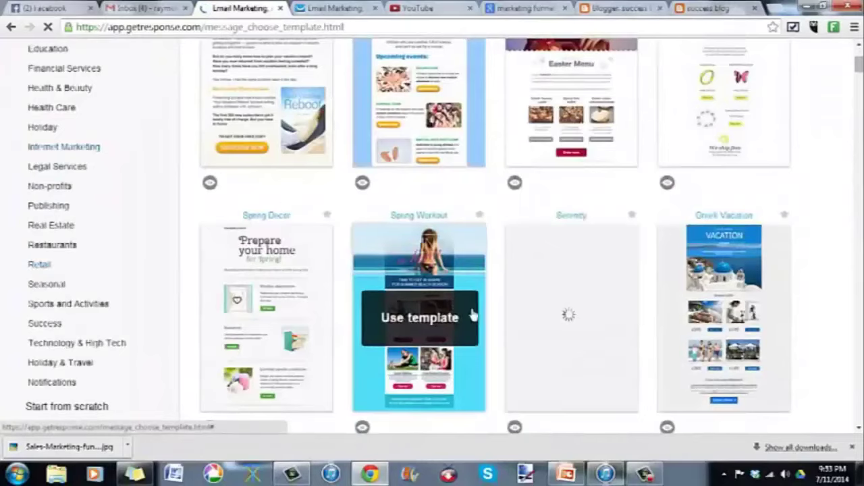
scroll(473, 315, "down", 4)
scroll(473, 315, "up", 3)
scroll(473, 315, "down", 1)
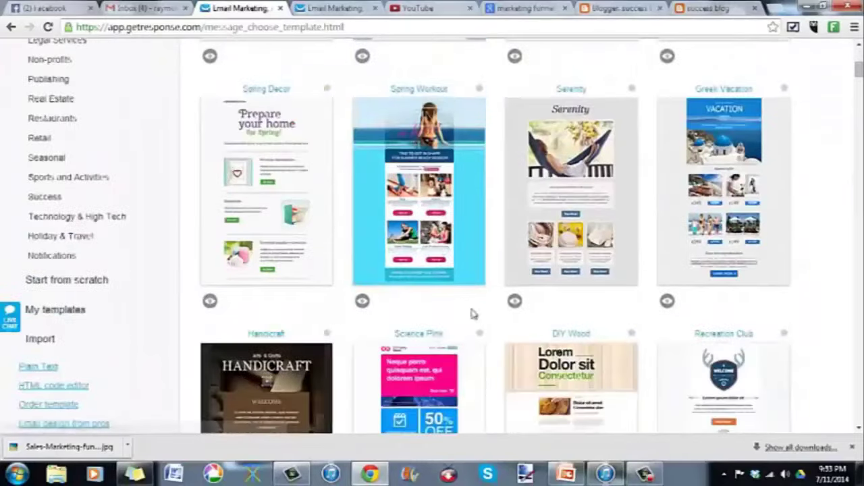
left_click(80, 283)
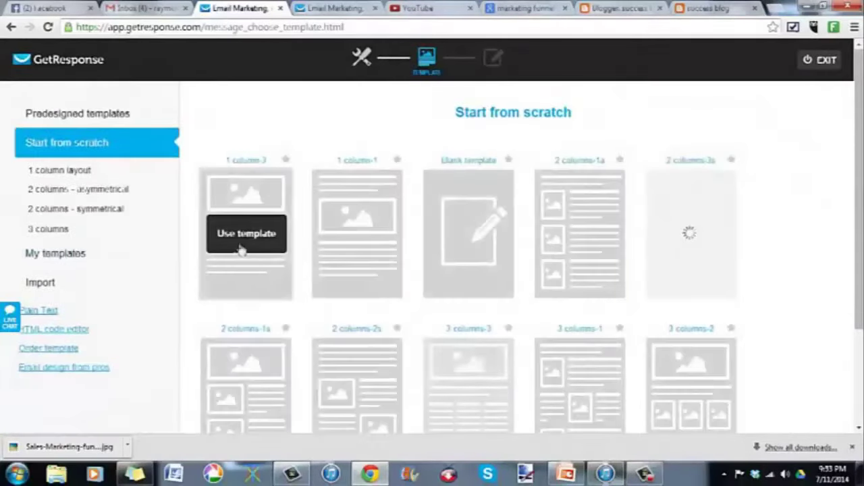
left_click(279, 256)
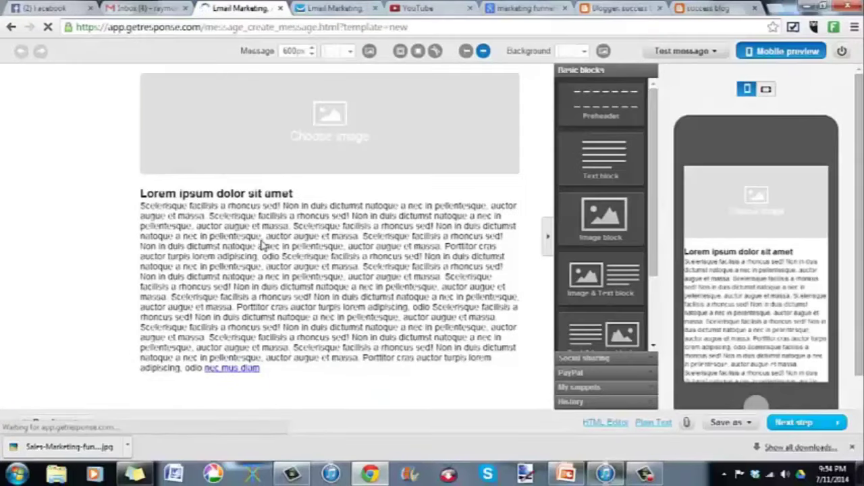
- Clear the Lorem ipsum placeholder heading and paragraph from the message's text block
left_click(262, 245)
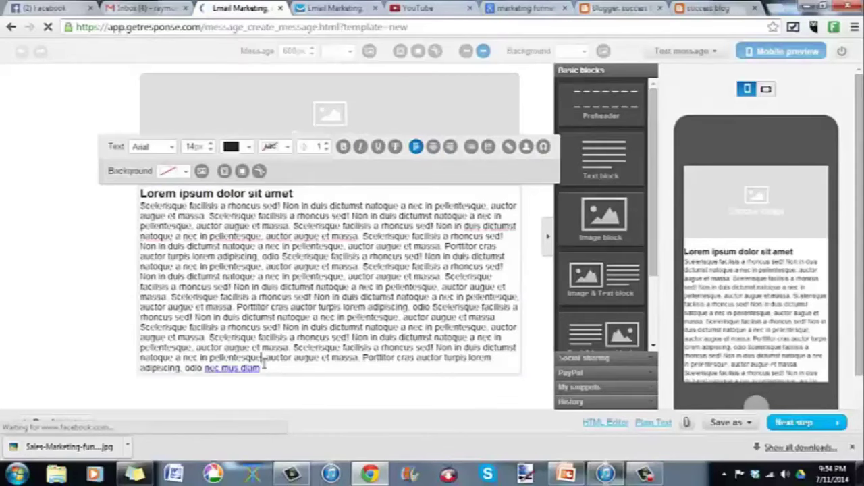
left_click_drag(267, 365, 163, 188)
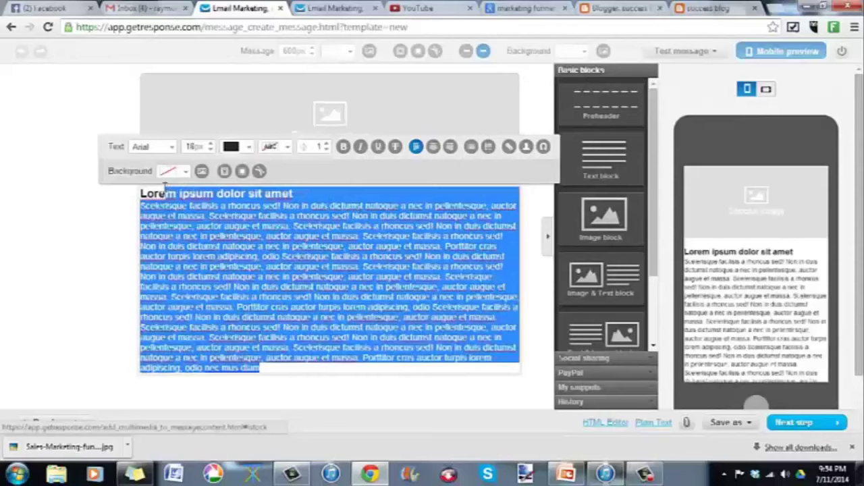
key("BackSpace")
type("hjhjhj")
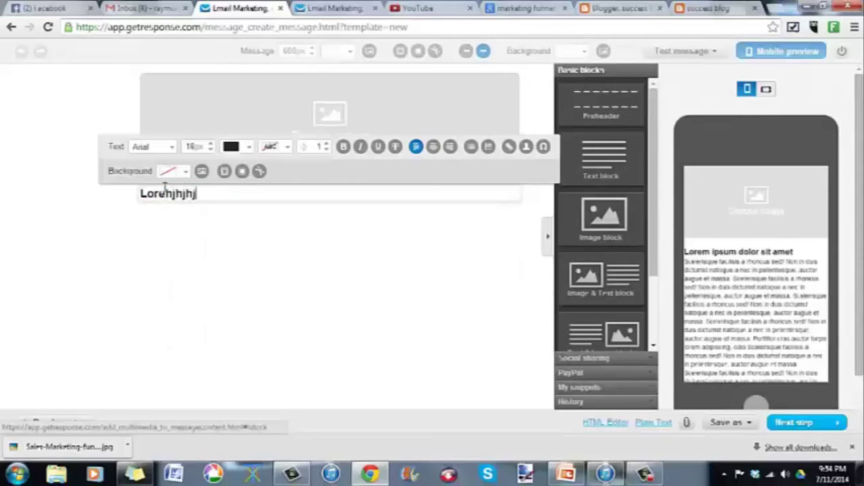
key("BackSpace")
key("BackSpace")
key("BackSpace")
key("BackSpace")
key("BackSpace")
key("BackSpace")
key("BackSpace")
key("BackSpace")
key("BackSpace")
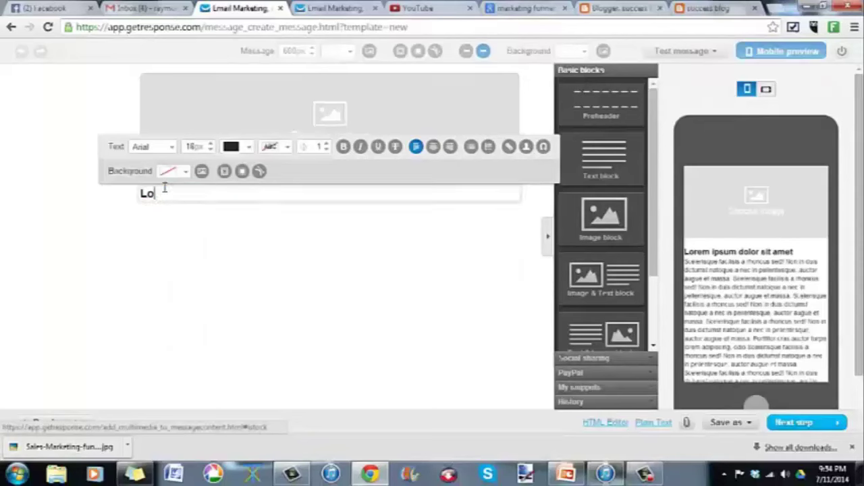
- Write the greeting "Kamusta Friend?" in the email's text block
type("Kumustr")
key("BackSpace")
key("BackSpace")
type("ta ")
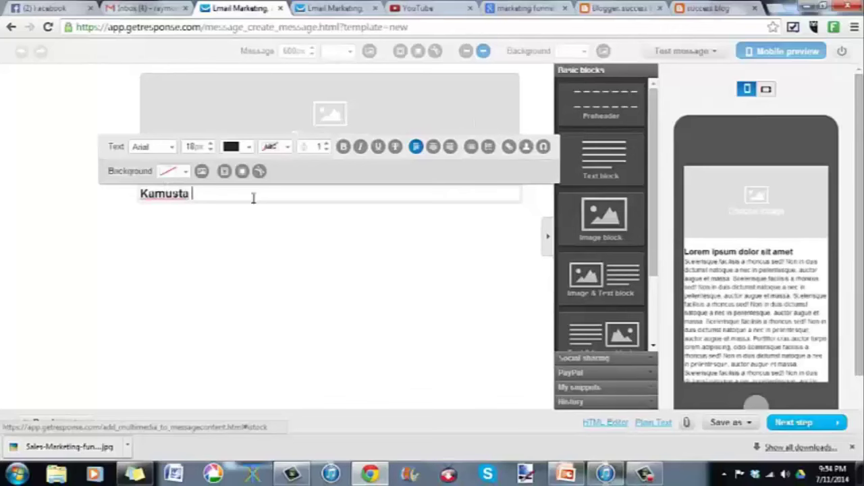
type("Frie")
key("BackSpace")
type("iends?")
key("BackSpace")
key("BackSpace")
type("?")
- Add a new paragraph below the greeting reading "Nakita ko san kdksk kfjf ganito ganyan"
key("Return")
type("Nakita ko sa")
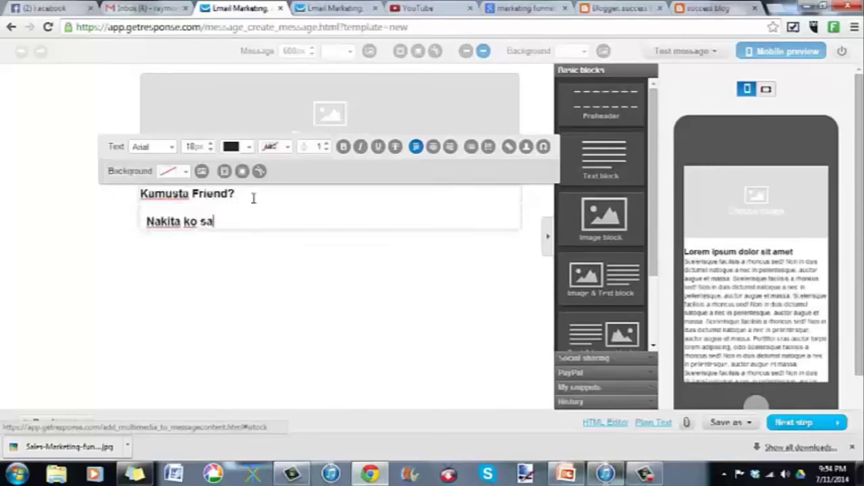
type("n kdksk kfjf ganu")
key("BackSpace")
type("ito ")
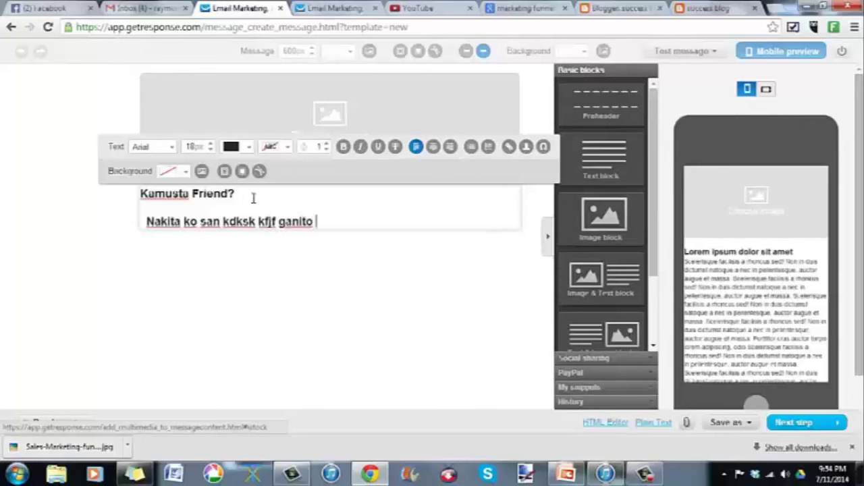
type("ganyany")
- Add a third paragraph reading "Sa tingin ko makakatulong ito sa business mo, kaya check it out."
key("Return")
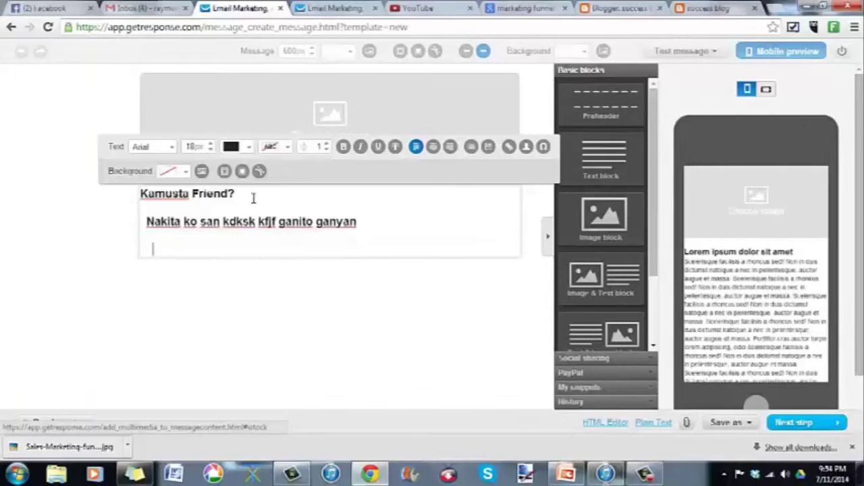
type("Sa tingin ko mak")
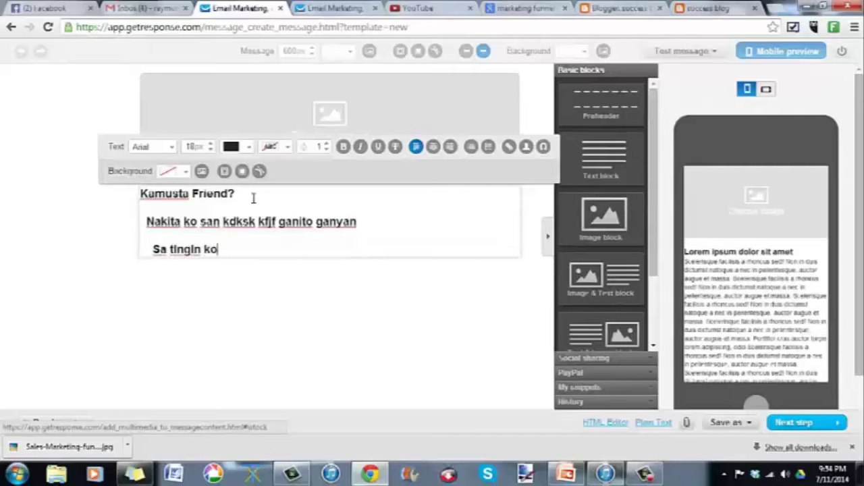
type("akatulong t")
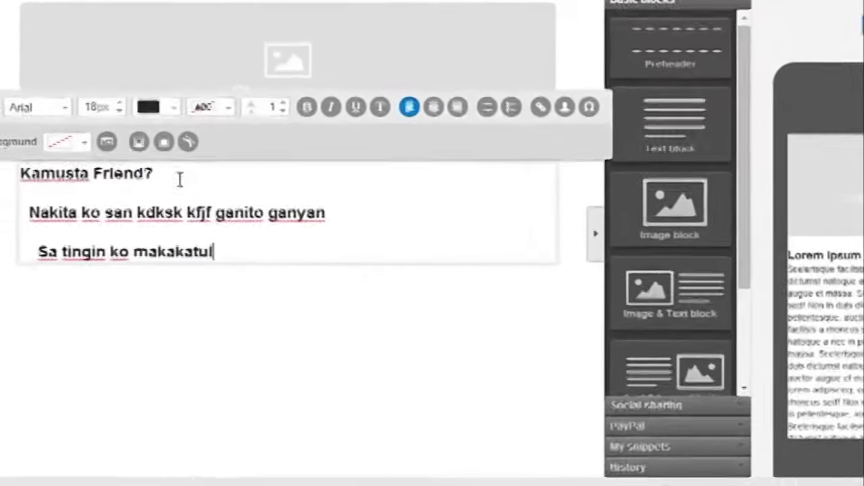
key("BackSpace")
type("ito sa bus")
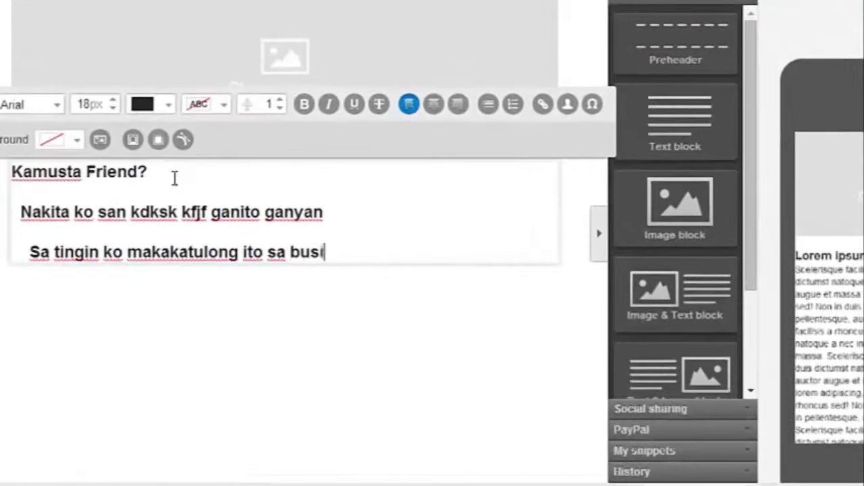
type("iness mo, kaya ")
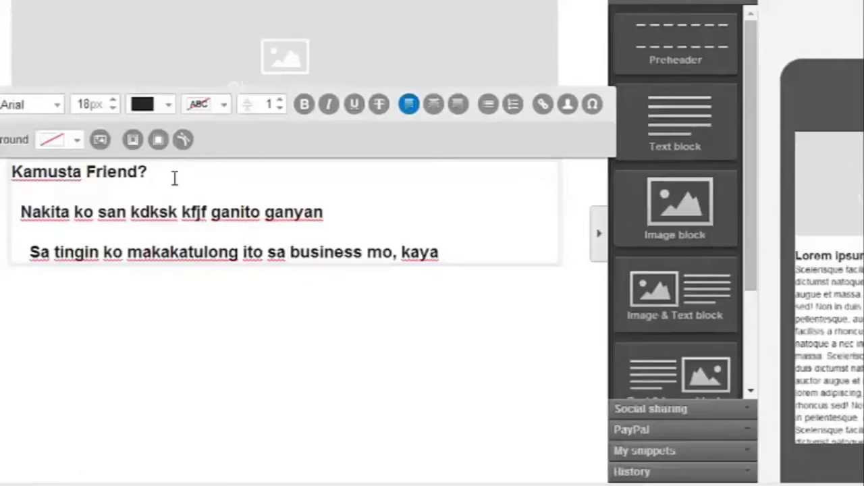
type("chec")
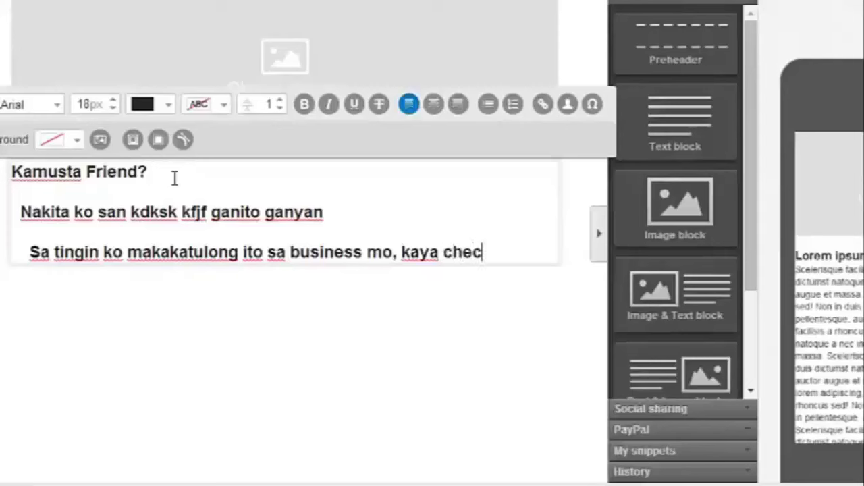
type("k it out.")
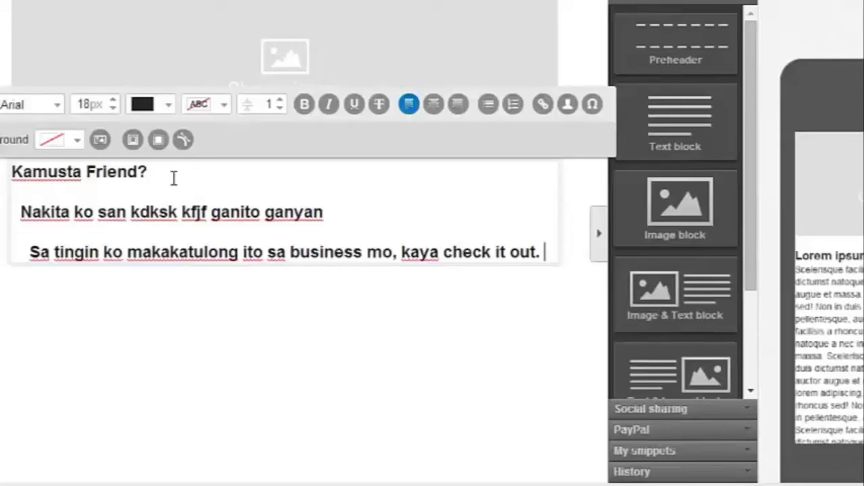
- Save the autoresponder with its finished message and switch the status of grgrggfgfg to on
left_click(519, 178)
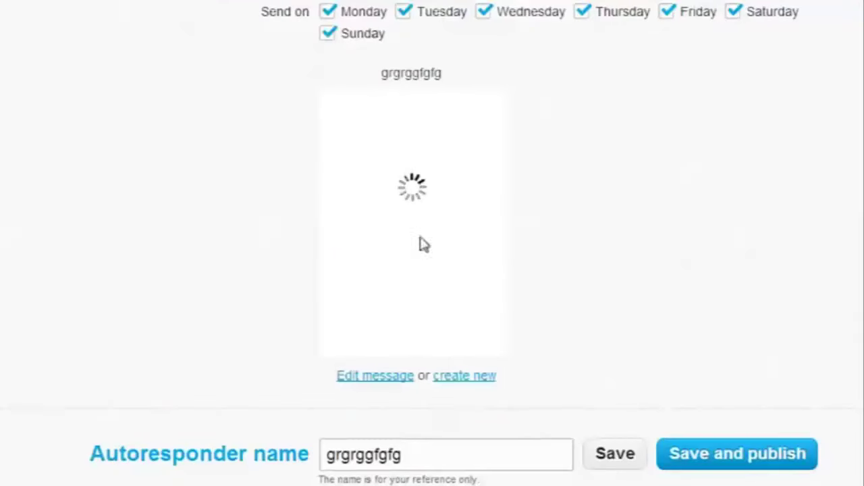
mouse_move(410, 197)
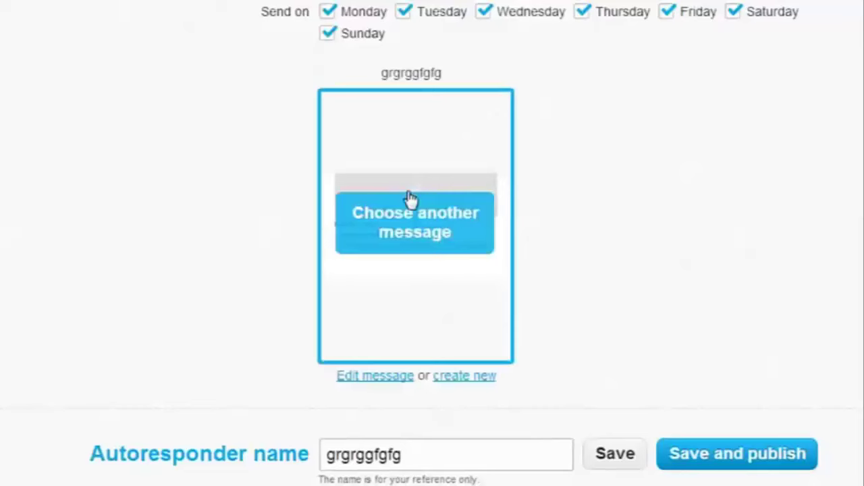
left_click(615, 454)
mouse_move(432, 279)
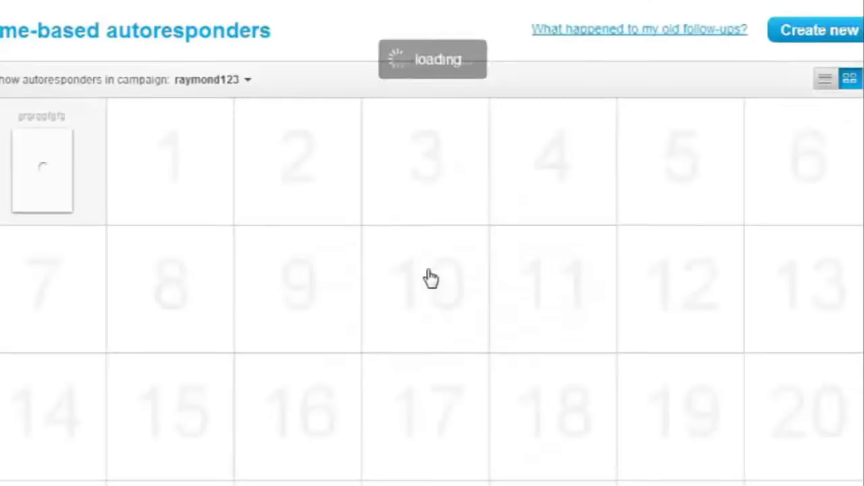
mouse_move(60, 168)
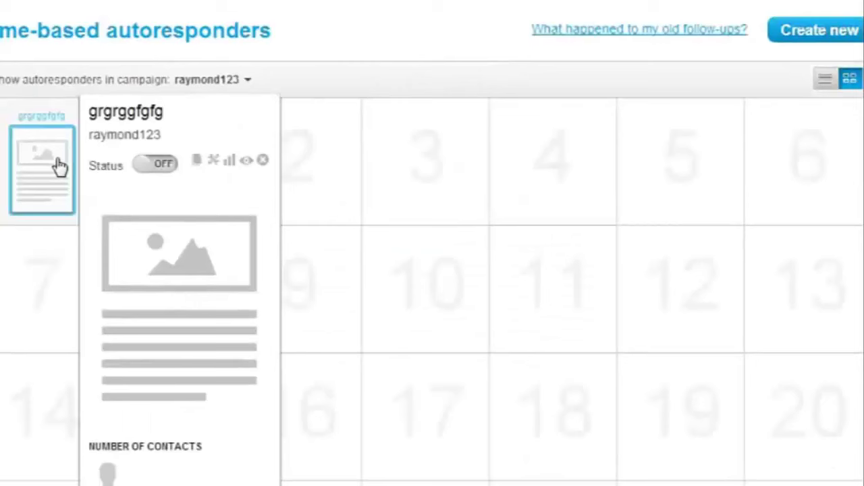
left_click(160, 166)
mouse_move(24, 208)
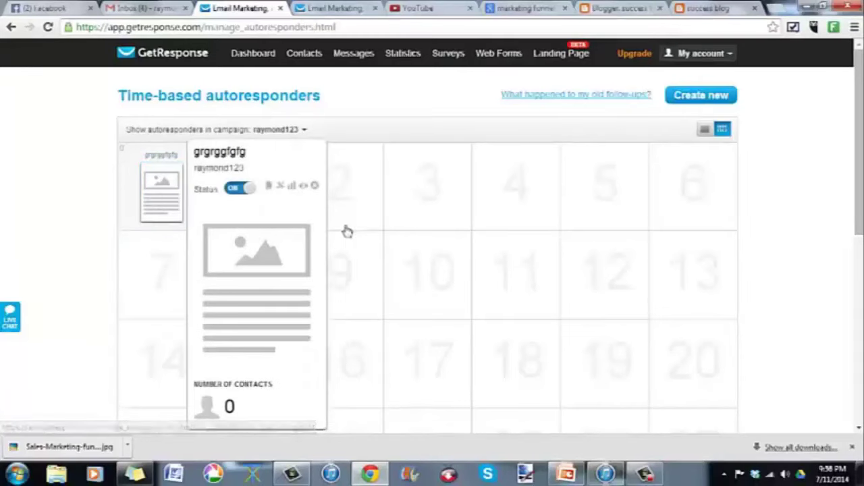
- Reschedule the grgrggfgfg autoresponder in the calendar, moving it first to day 2 and finally to day 1
left_click_drag(161, 189, 336, 187)
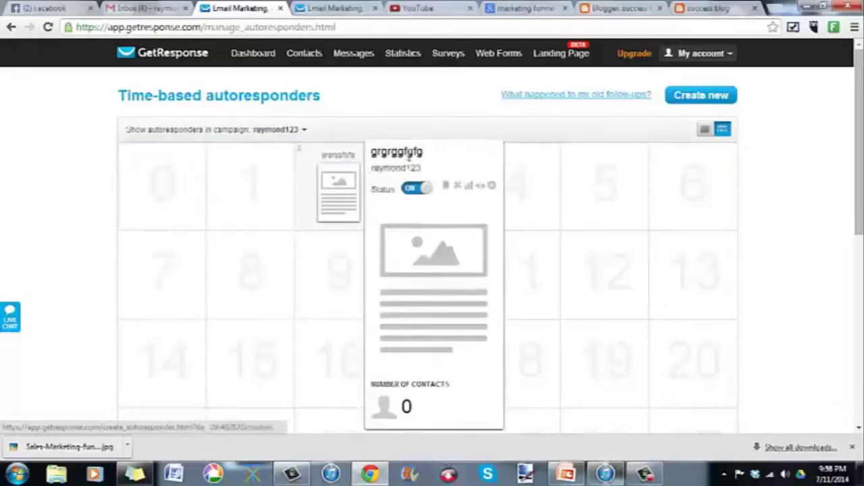
left_click_drag(337, 191, 265, 182)
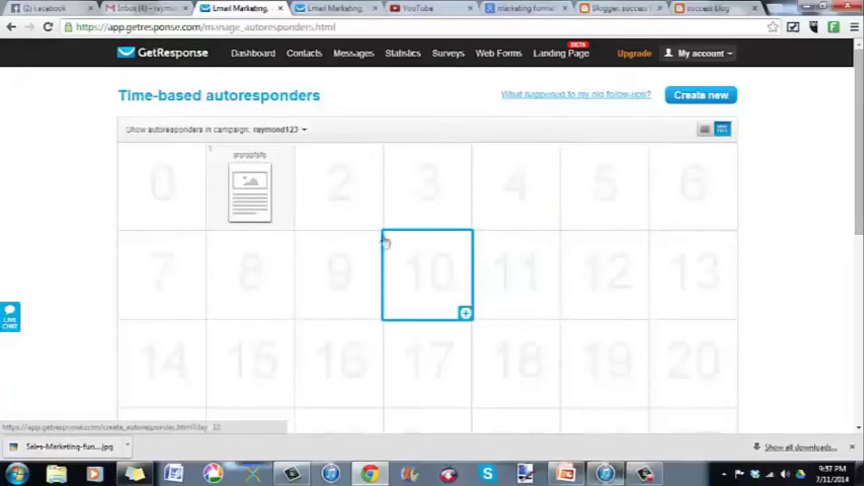
- Look over the available days in the time-based autoresponder calendar
mouse_move(240, 197)
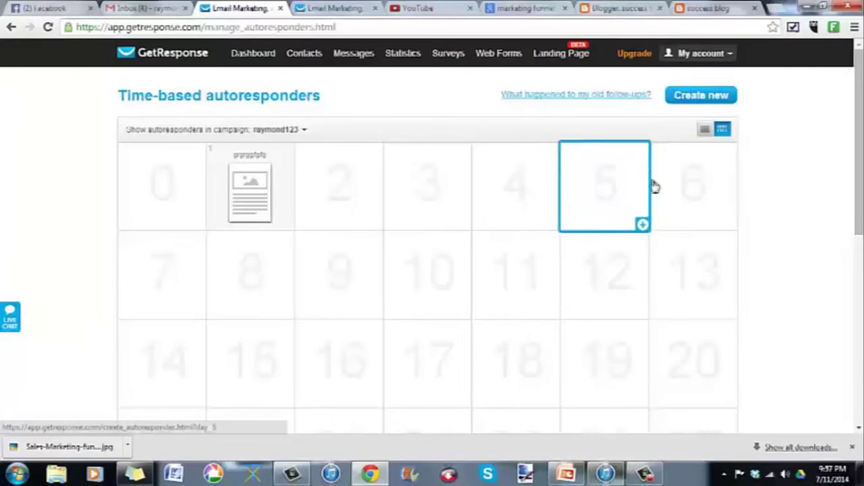
scroll(683, 294, "down", 2)
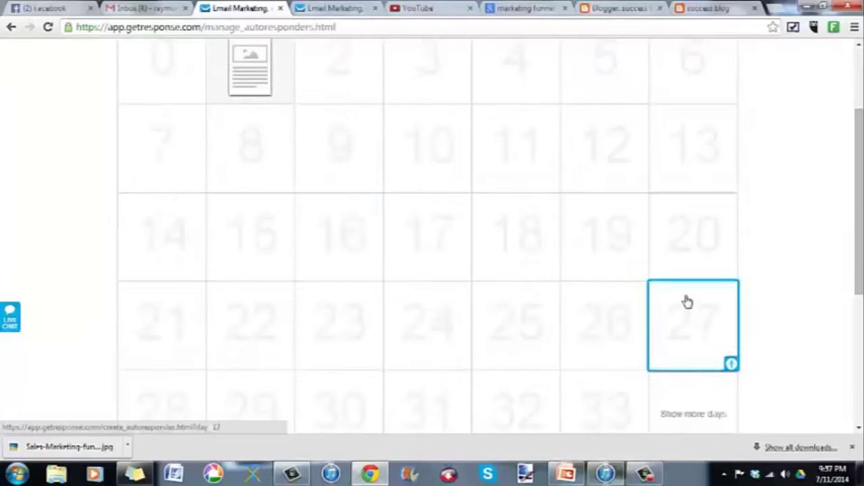
scroll(686, 301, "up", 2)
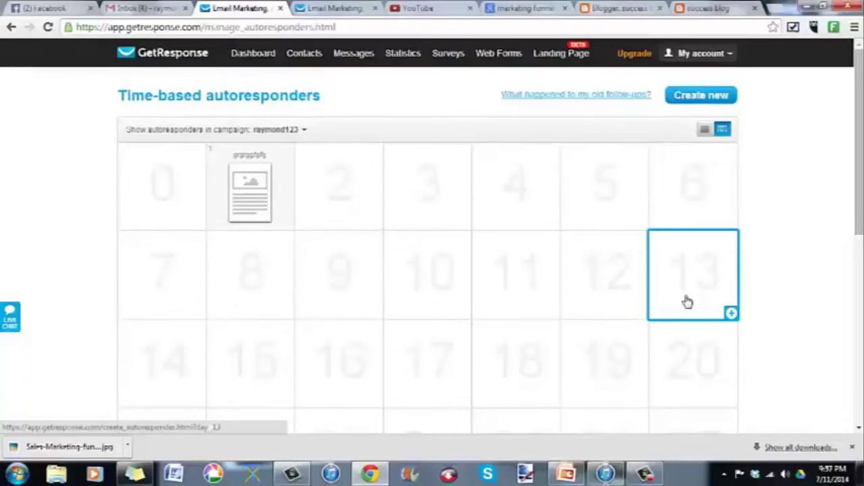
scroll(486, 216, "down", 4)
scroll(491, 211, "up", 1)
scroll(491, 212, "up", 3)
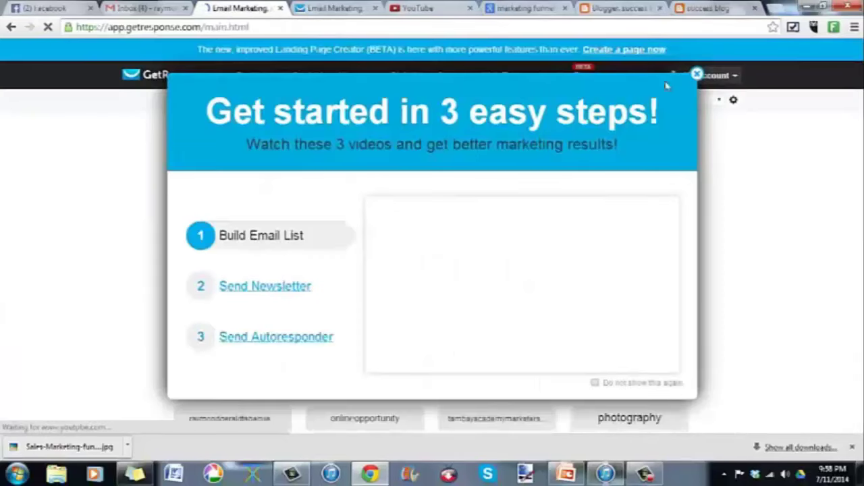
- Dismiss the getting-started popup and review the subscription and last newsletter statistics on the dashboard
left_click(696, 74)
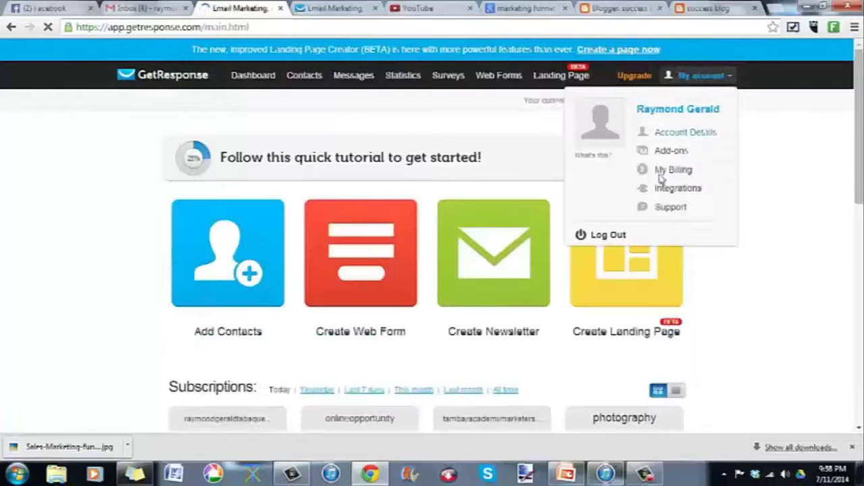
scroll(526, 308, "down", 2)
scroll(527, 307, "down", 6)
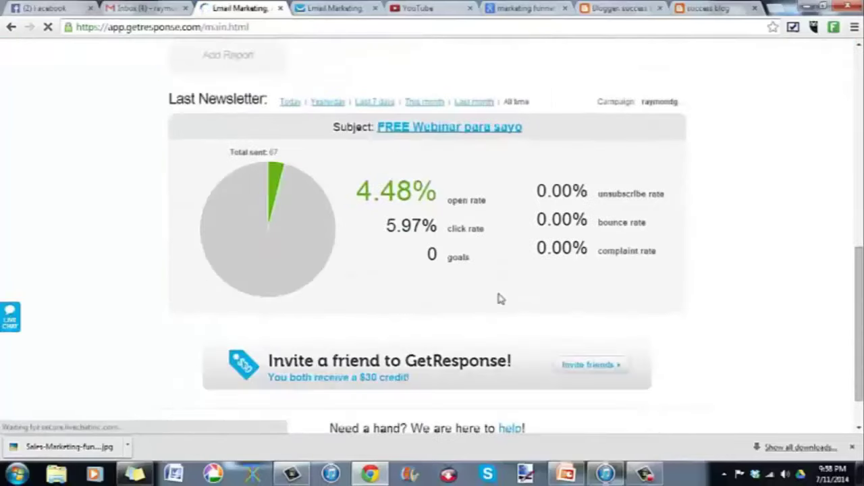
scroll(500, 300, "up", 8)
scroll(500, 300, "down", 2)
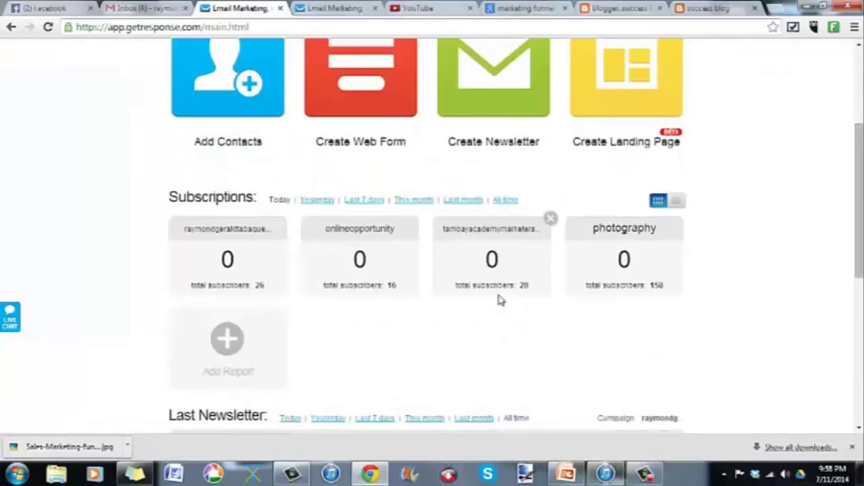
scroll(500, 301, "up", 3)
mouse_move(403, 78)
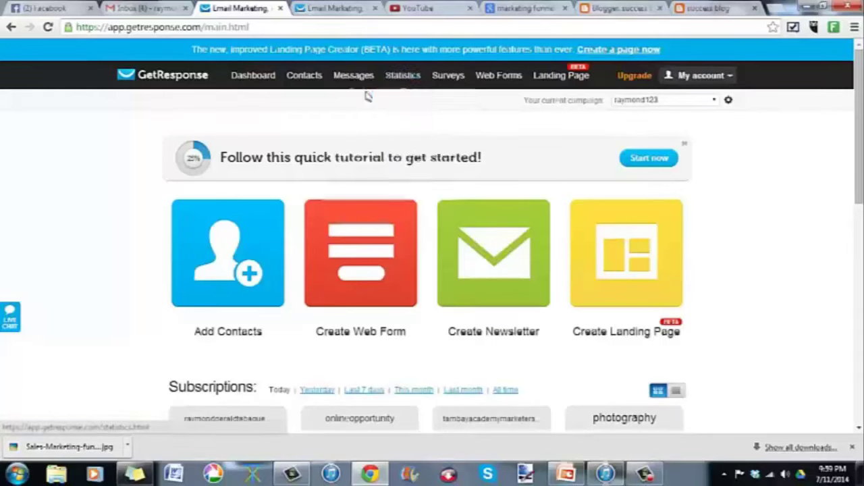
mouse_move(363, 93)
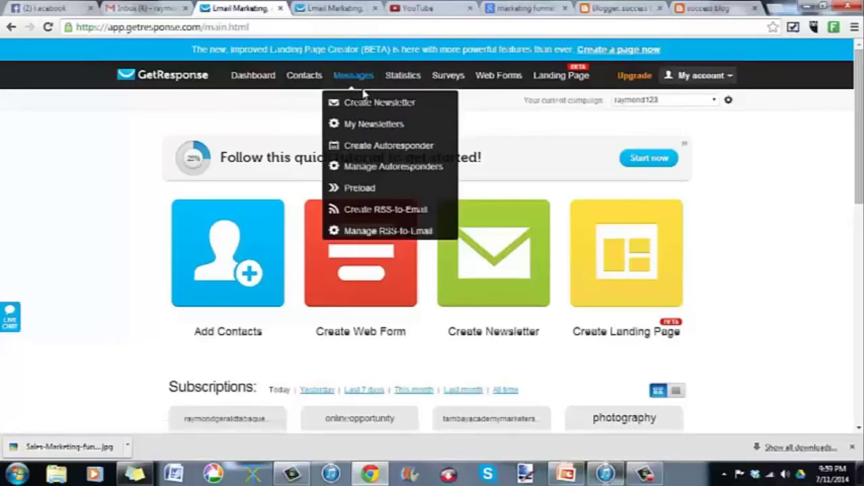